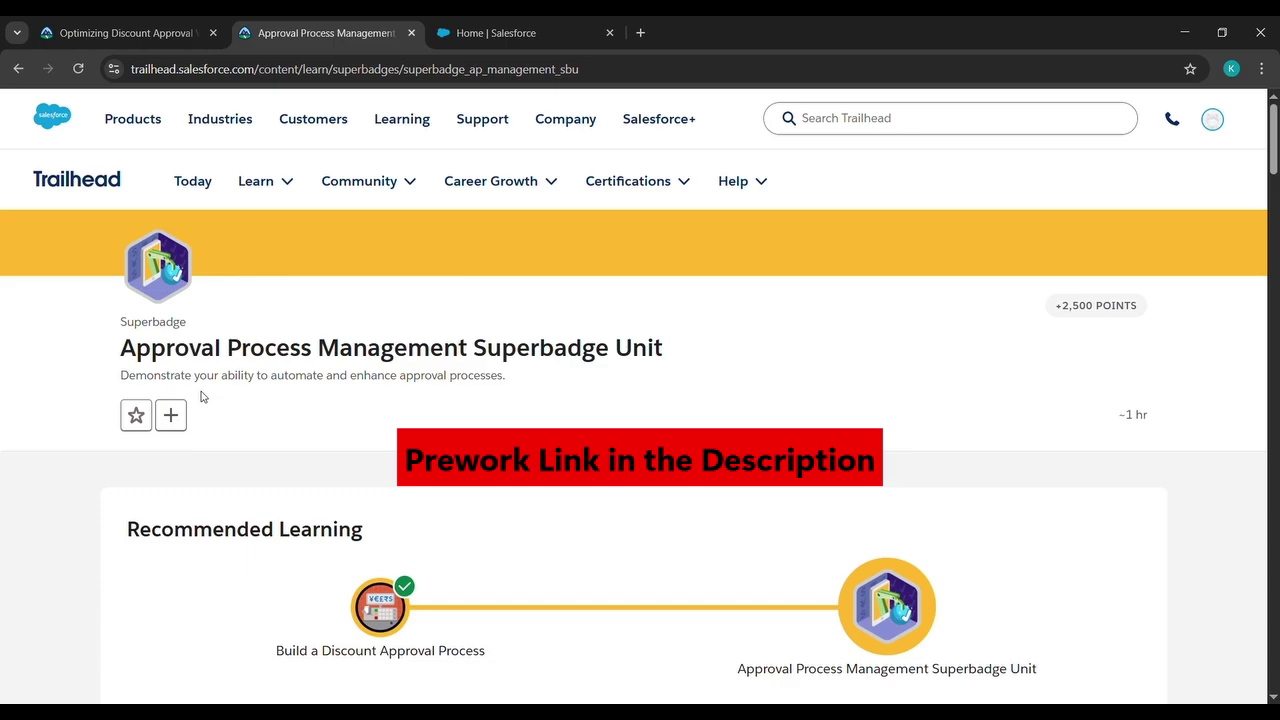
Open the Enhancement Request custom object in Object Manager by filtering objects for 'enhan'.
scroll(201, 397, down, 1)
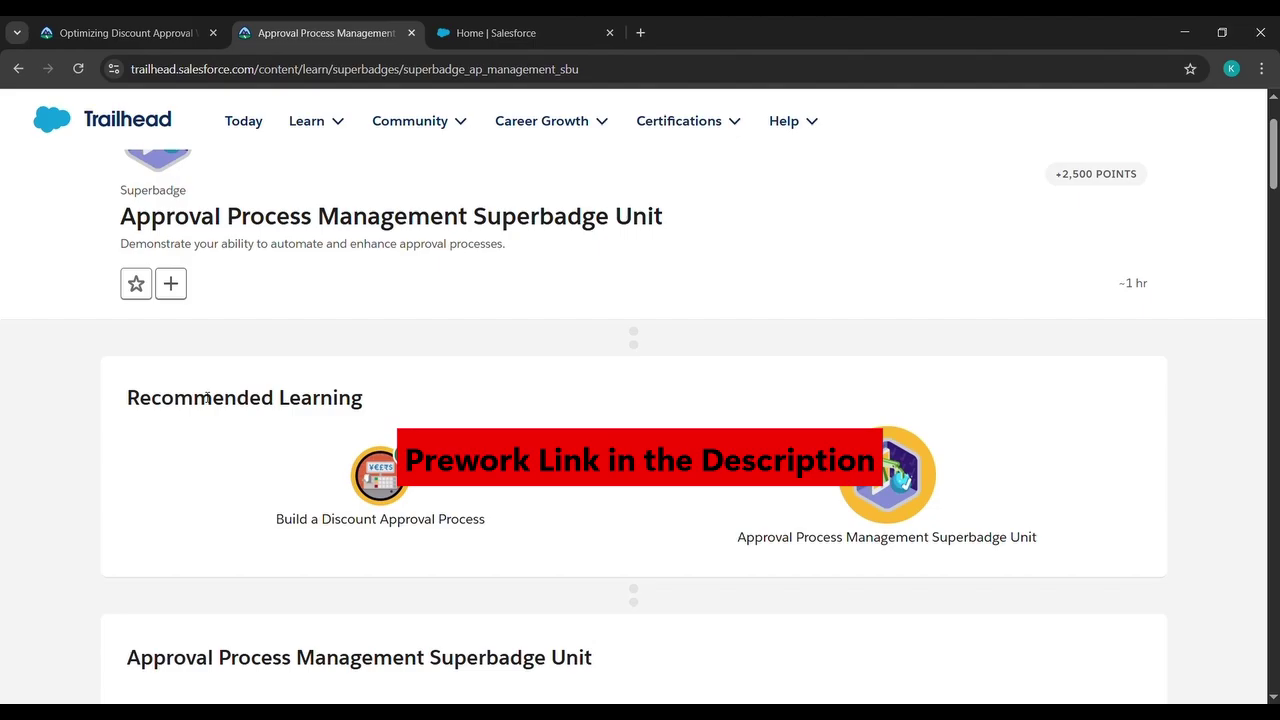
scroll(207, 398, down, 5)
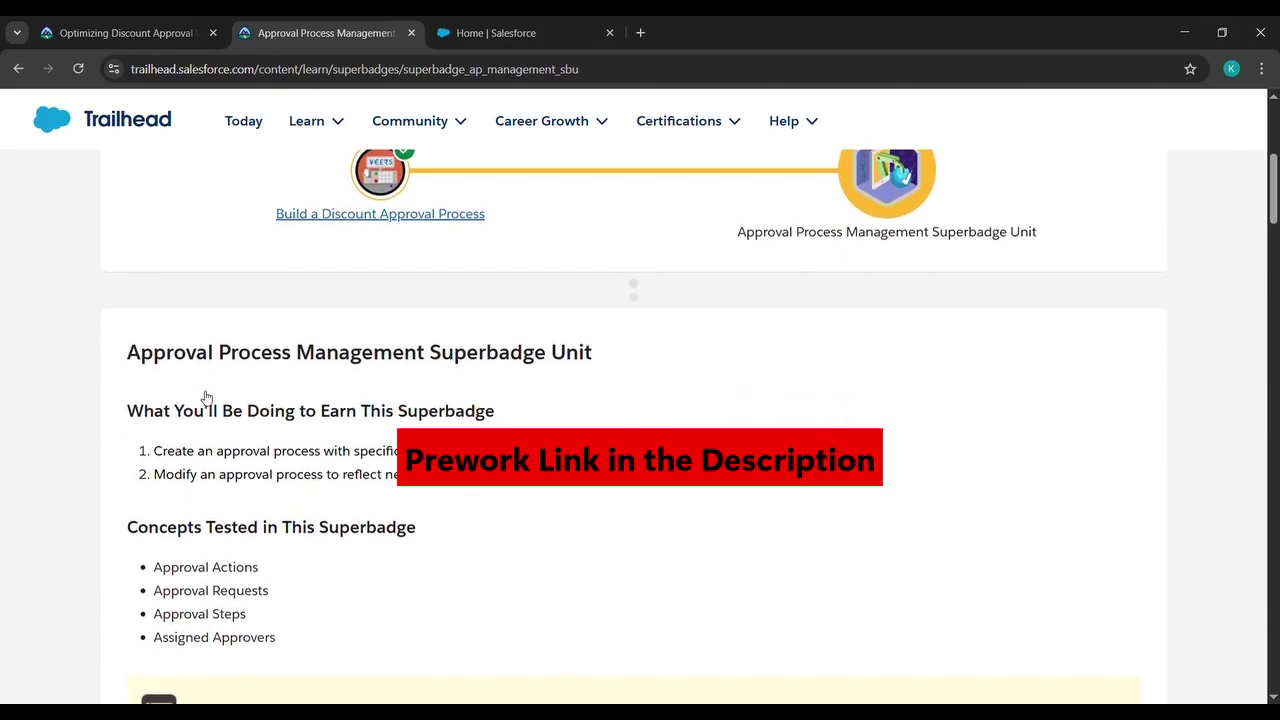
scroll(201, 397, down, 20)
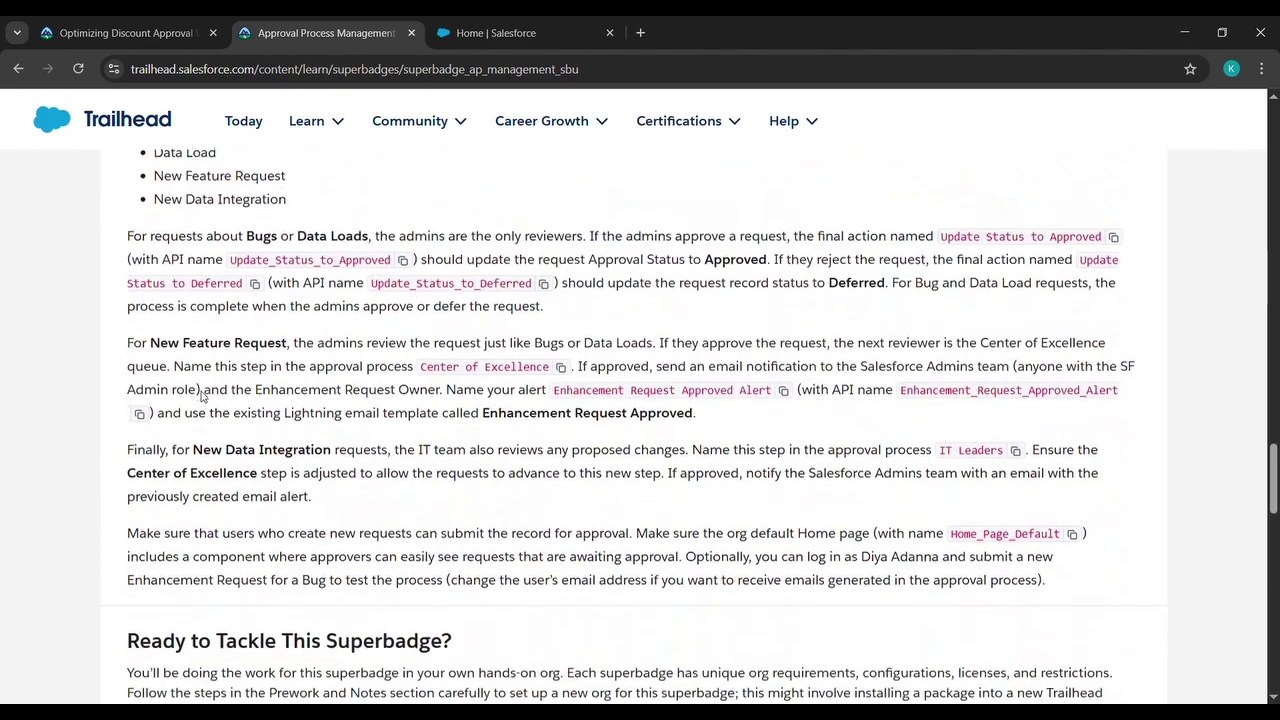
scroll(600, 397, down, 1)
scroll(589, 397, up, 3)
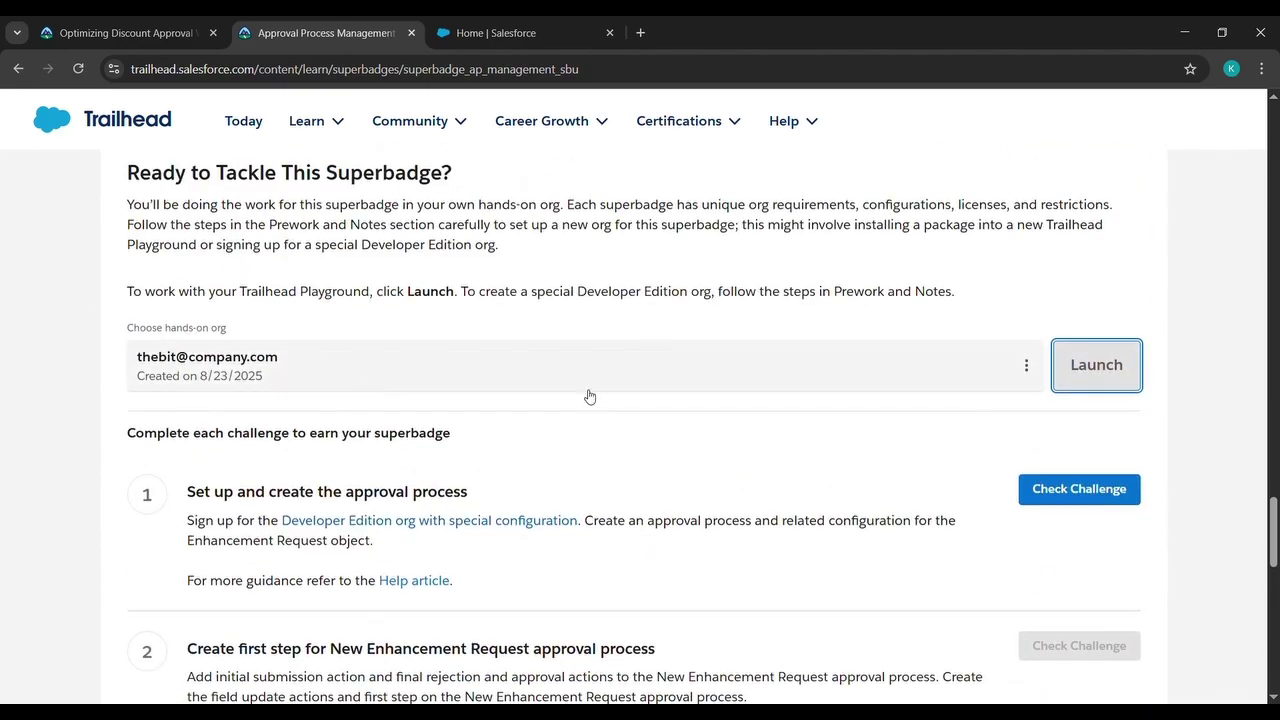
click(1068, 370)
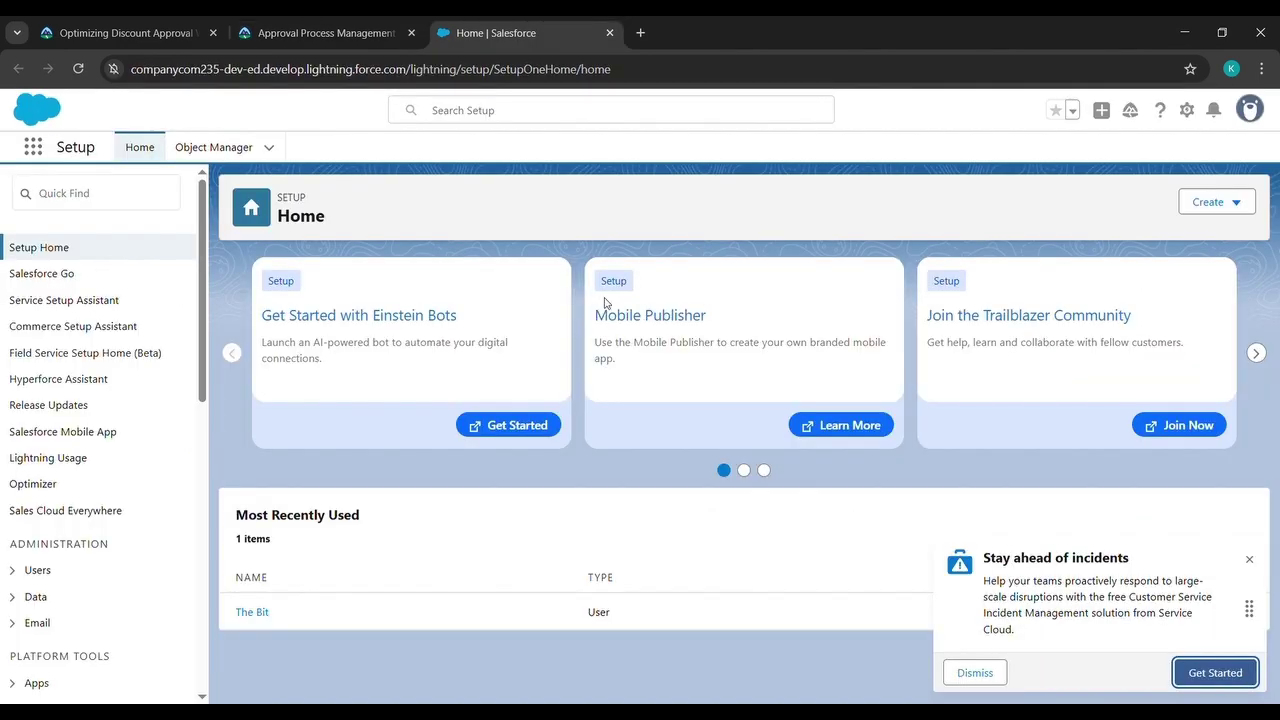
click(228, 150)
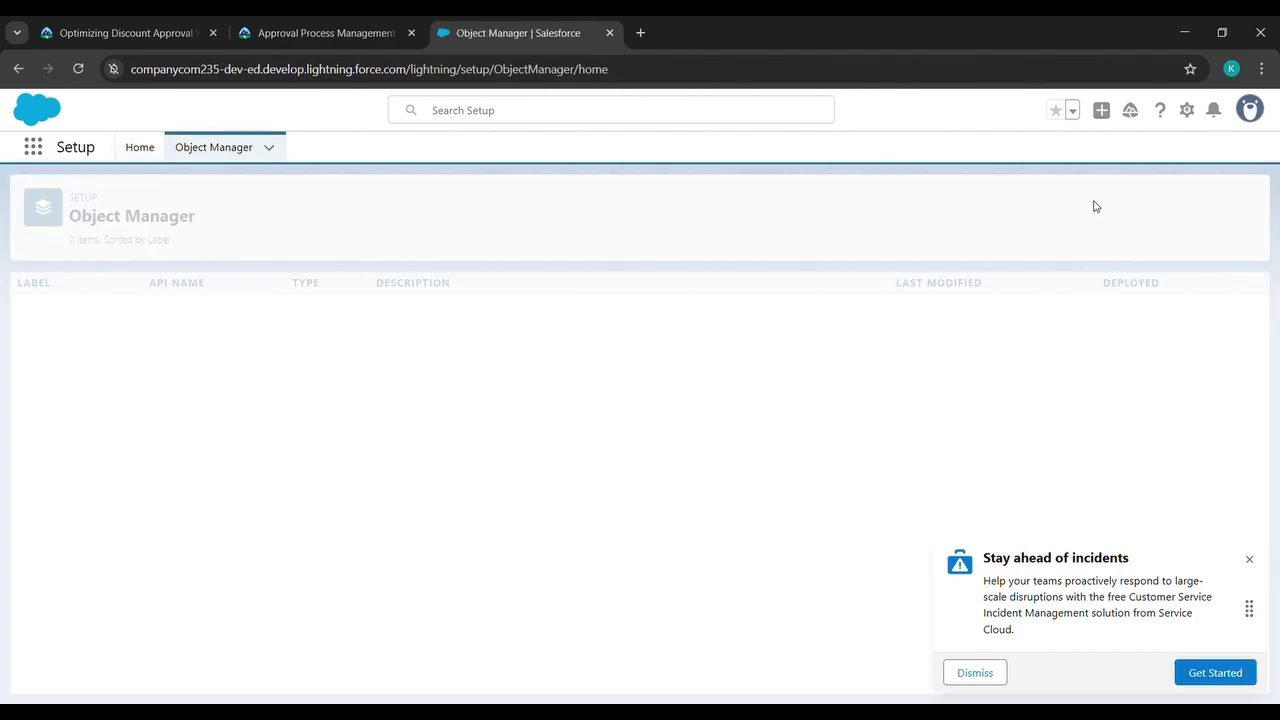
click(996, 209)
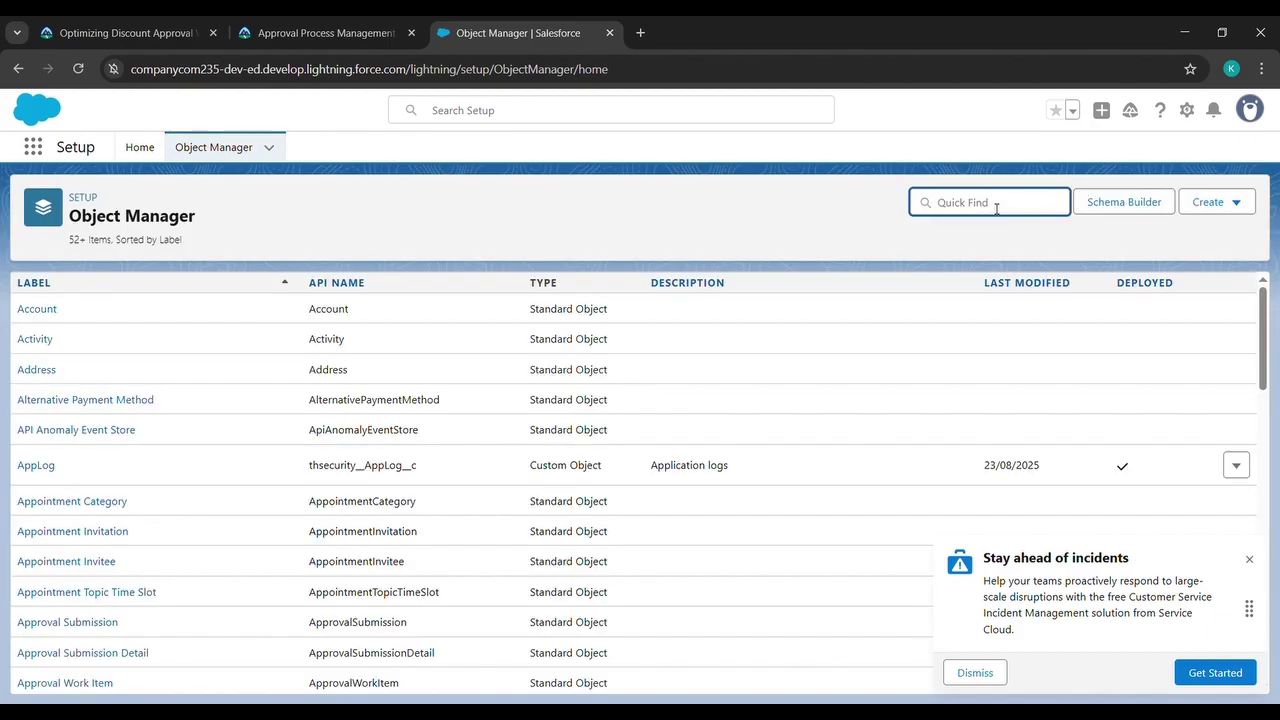
text(enhan)
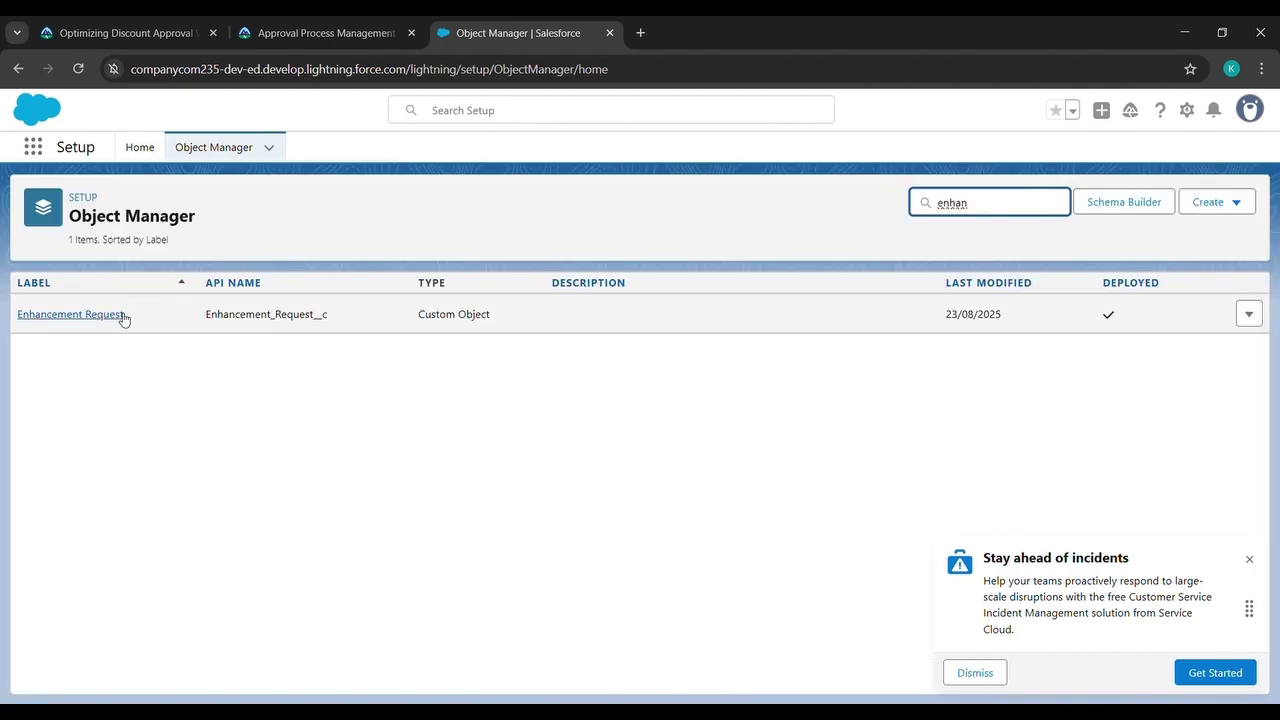
click(121, 314)
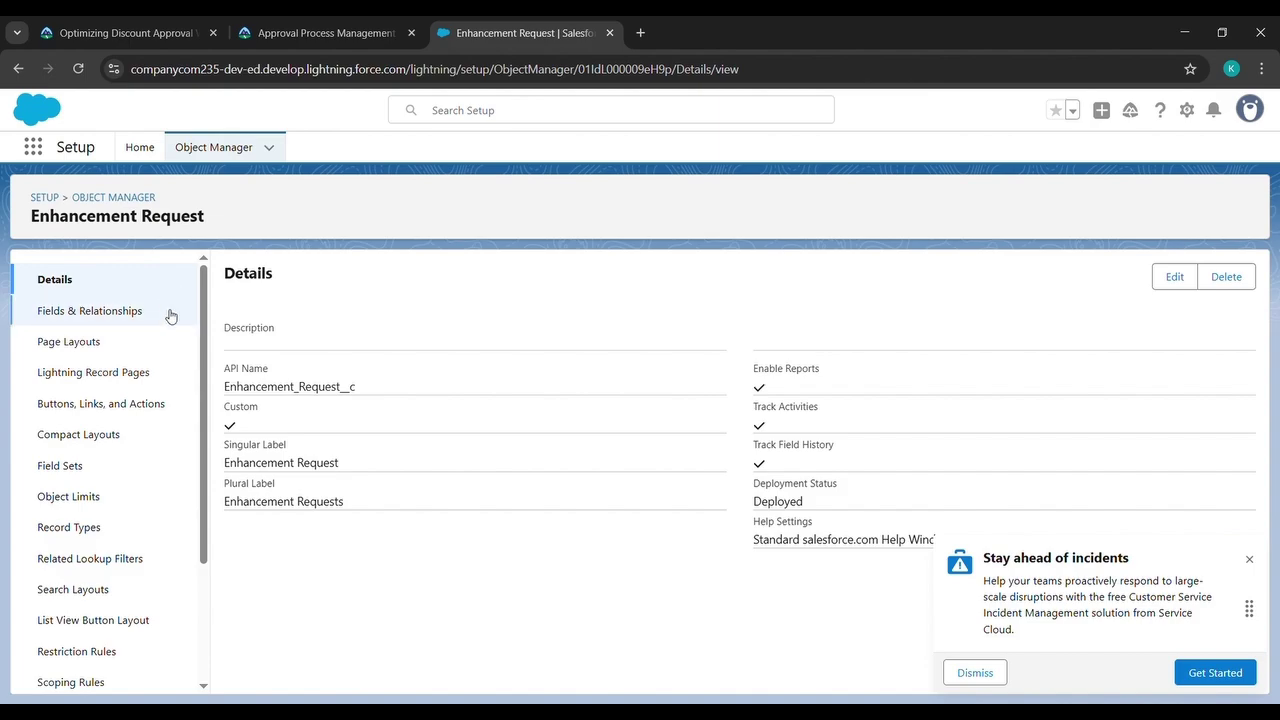
Start a new Enhancement Request custom field of data type Picklist and proceed to its details.
click(170, 316)
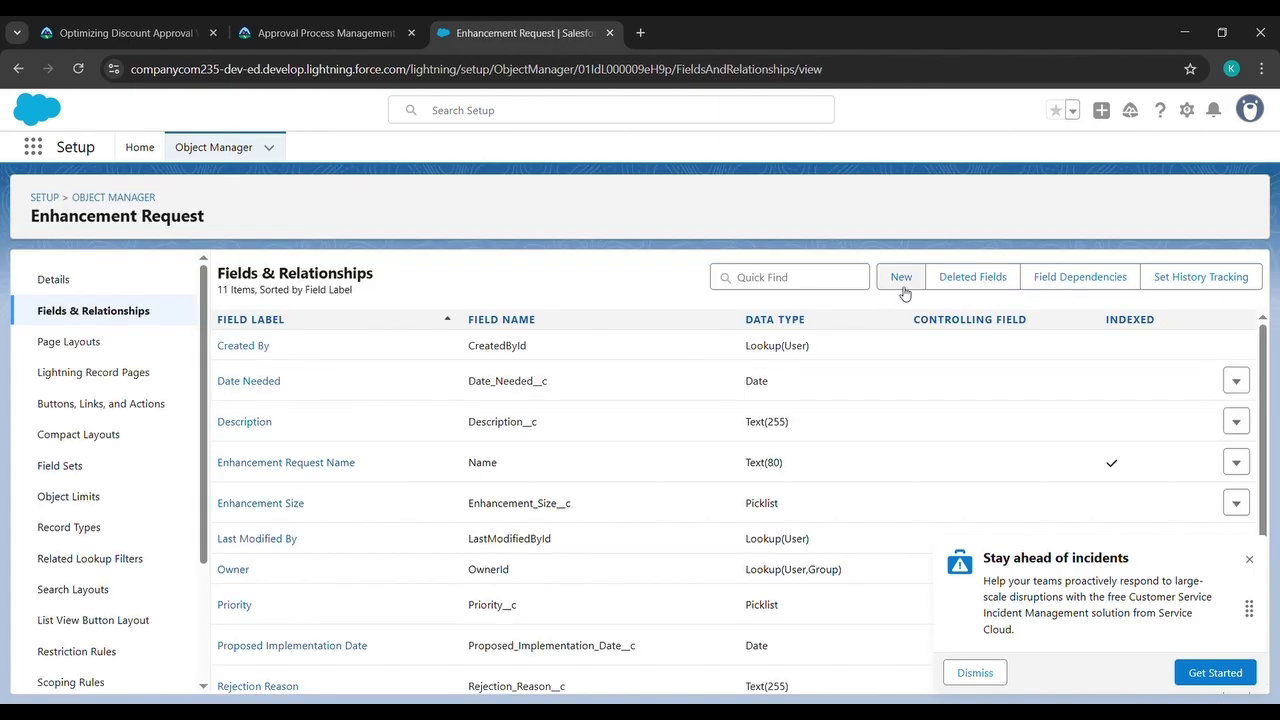
click(902, 280)
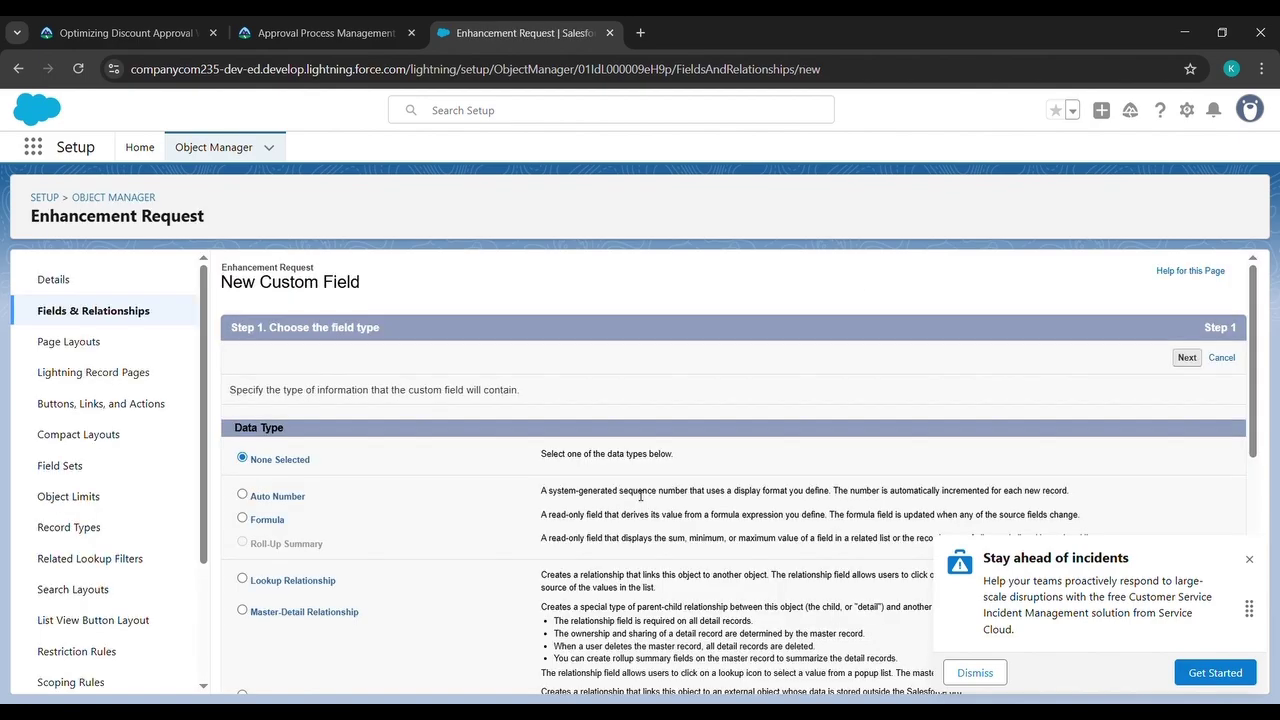
scroll(640, 497, down, 3)
scroll(640, 497, down, 3)
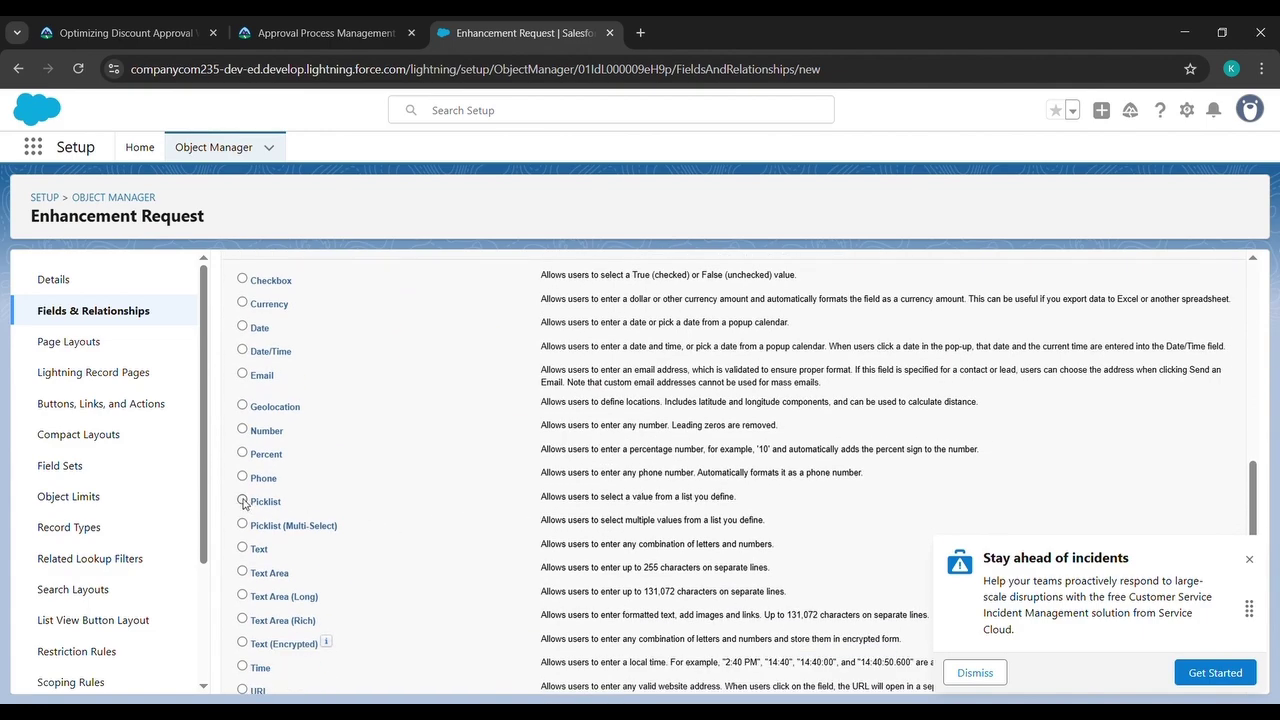
click(243, 501)
scroll(739, 521, up, 4)
scroll(739, 521, up, 2)
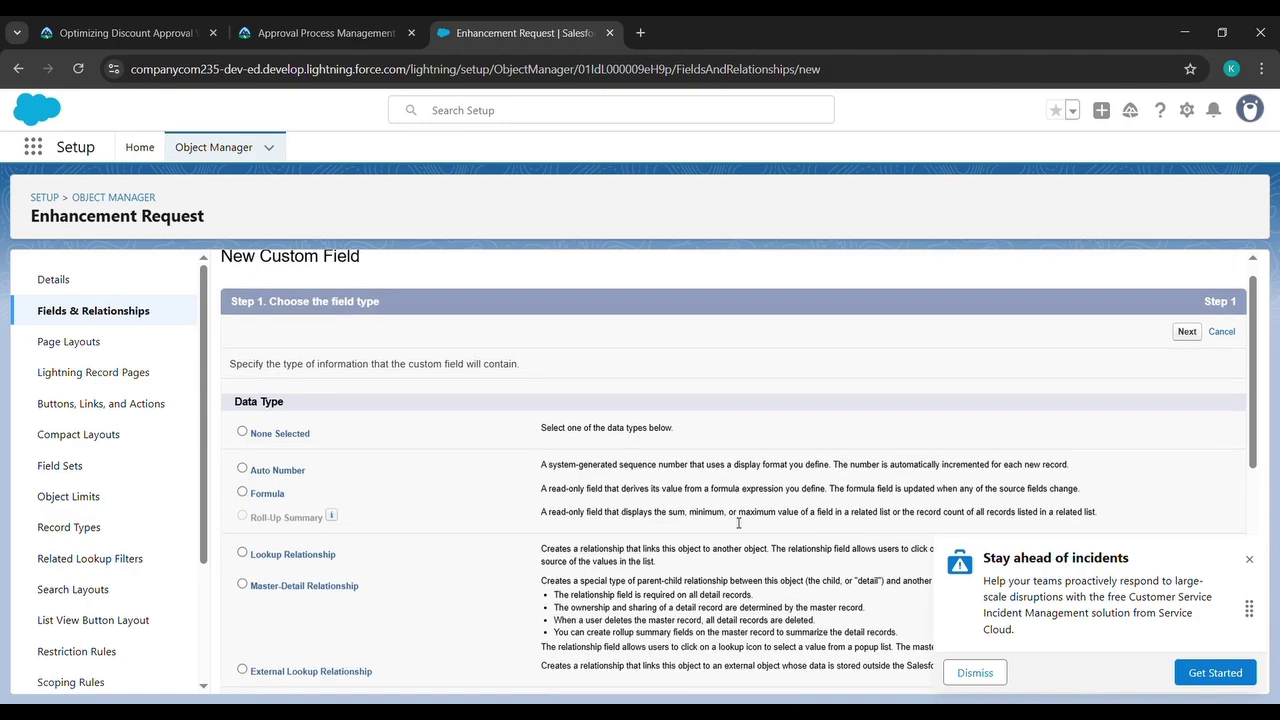
click(1188, 332)
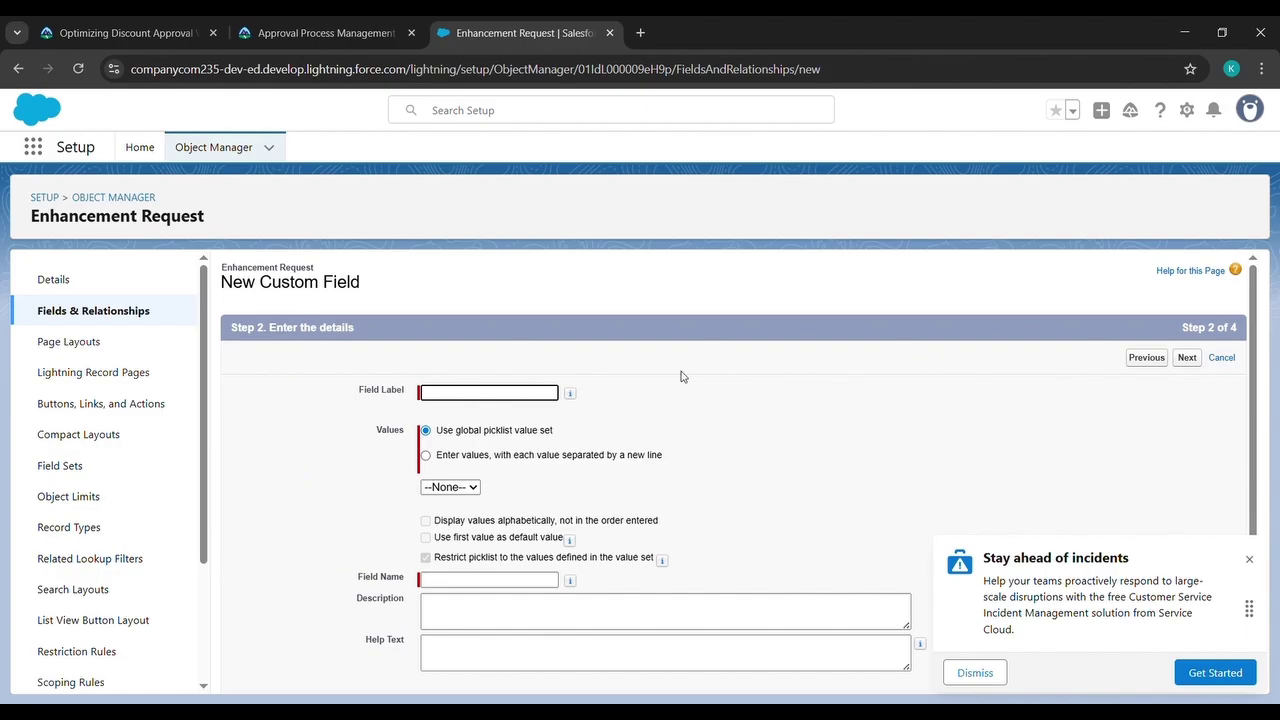
Label the picklist field 'Approval Status', copied from Trailhead, so its name fills as Approval_Status.
click(267, 22)
scroll(392, 306, up, 10)
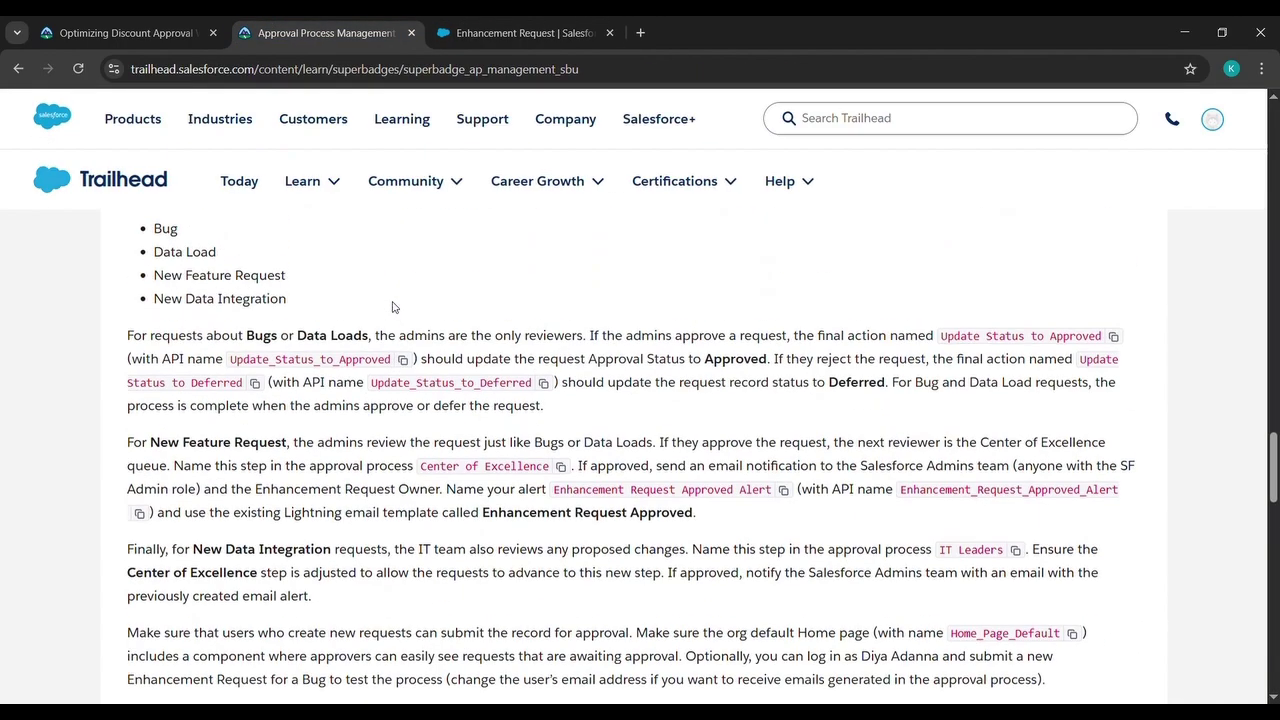
scroll(392, 306, up, 1)
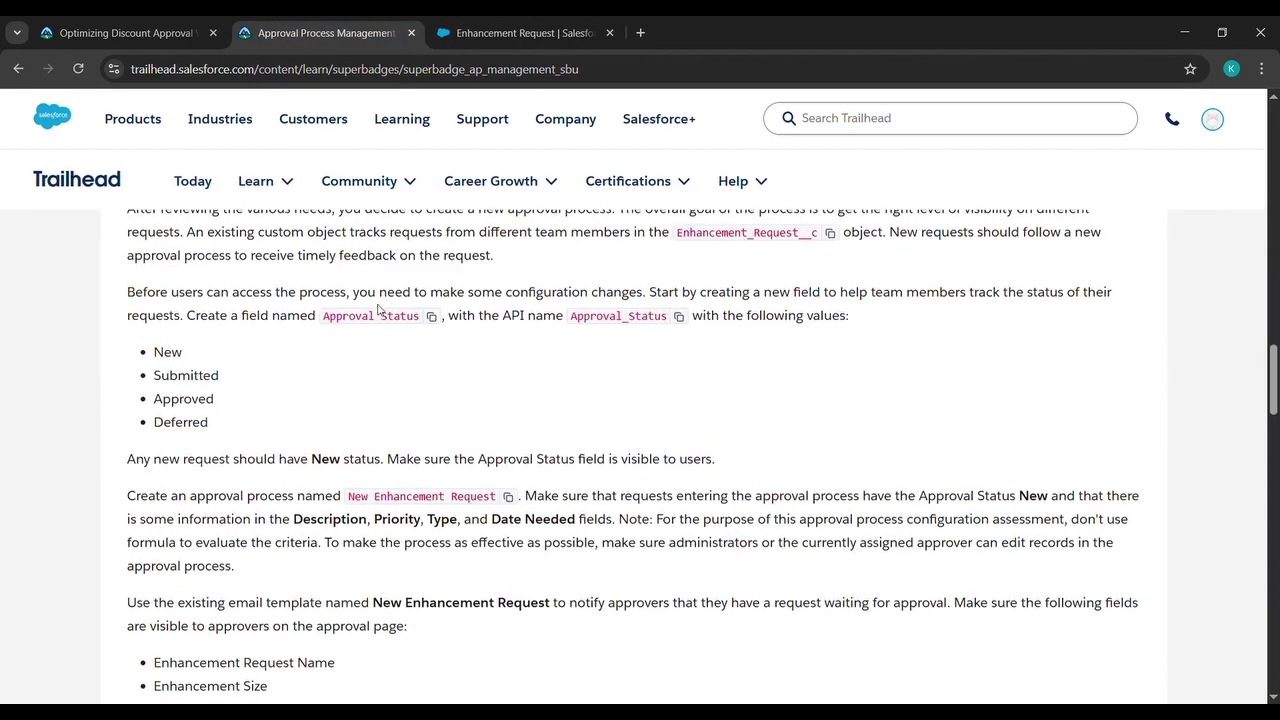
drag(330, 320, 434, 328)
key(ctrl+c)
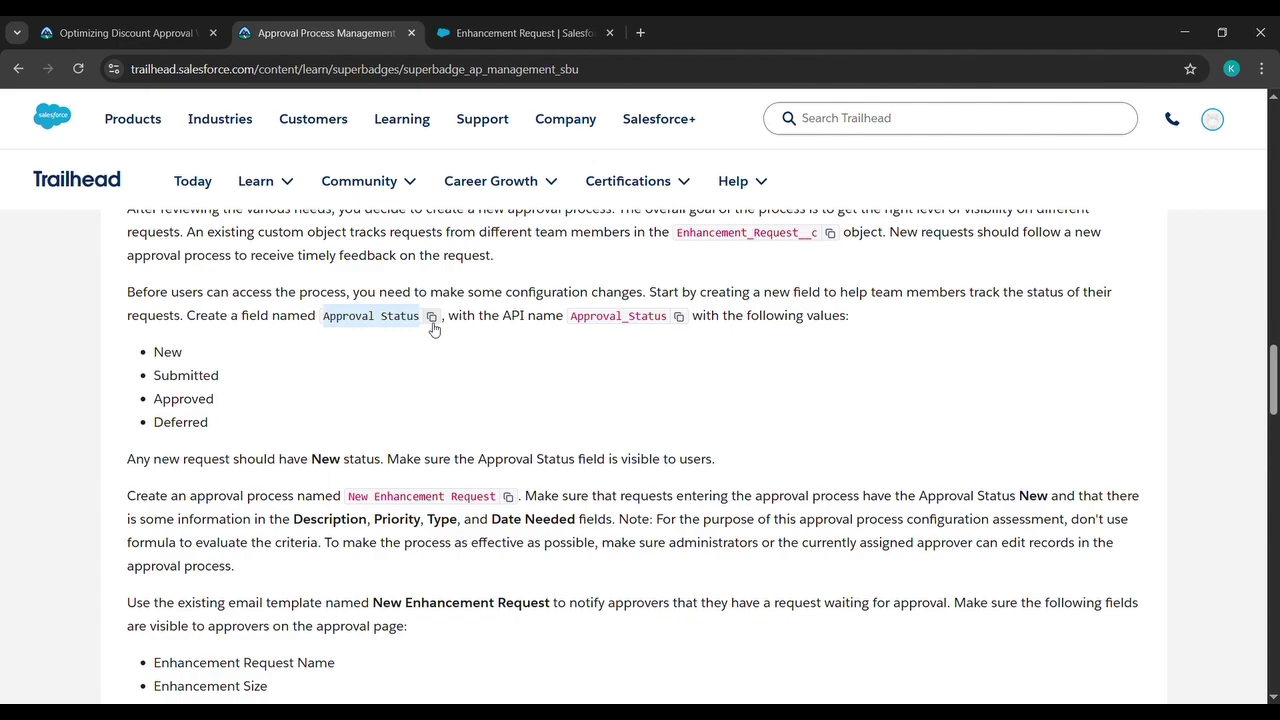
click(479, 18)
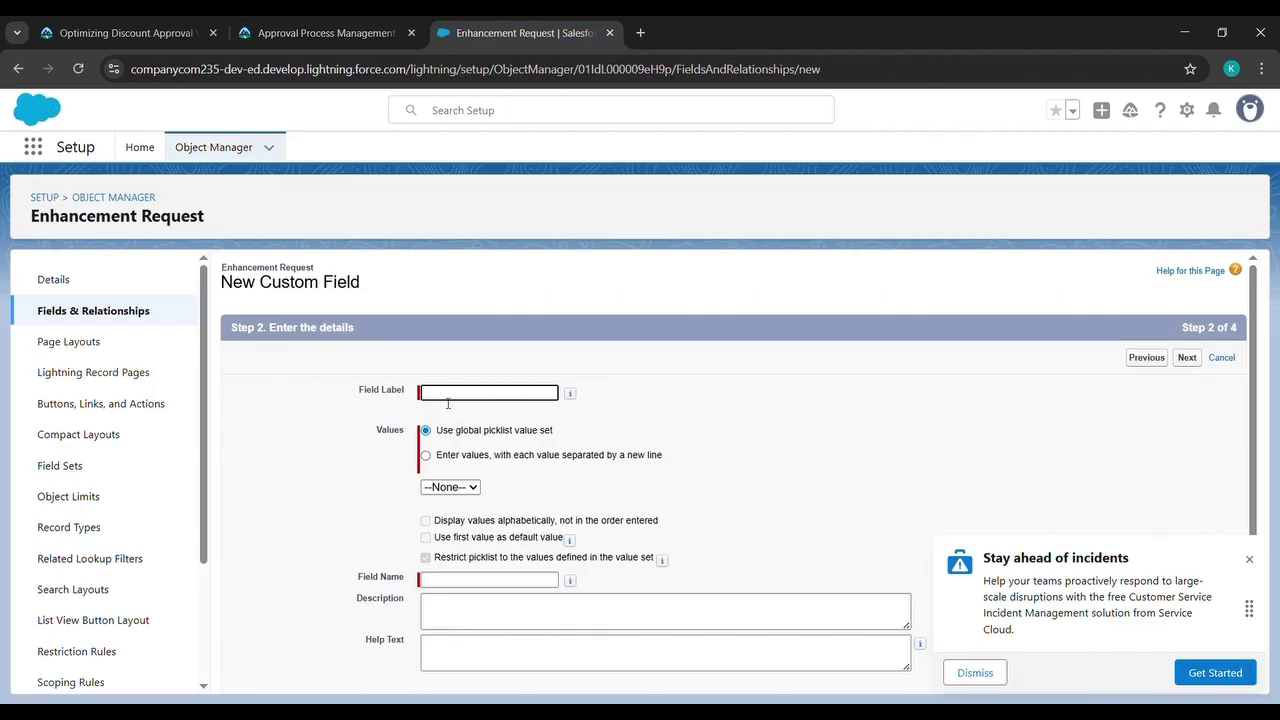
key(ctrl+v)
click(609, 411)
scroll(609, 411, down, 1)
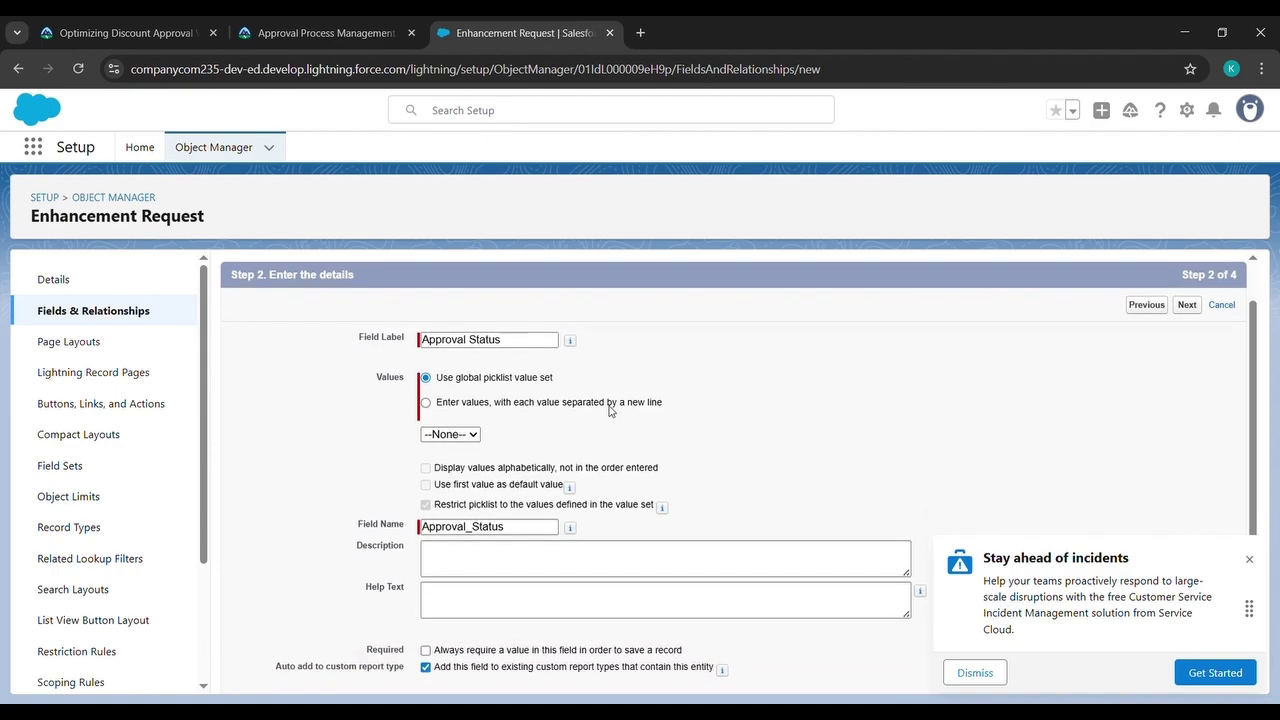
Enter picklist values New, Submitted, Approved, Deferred and make the first value the default.
click(427, 404)
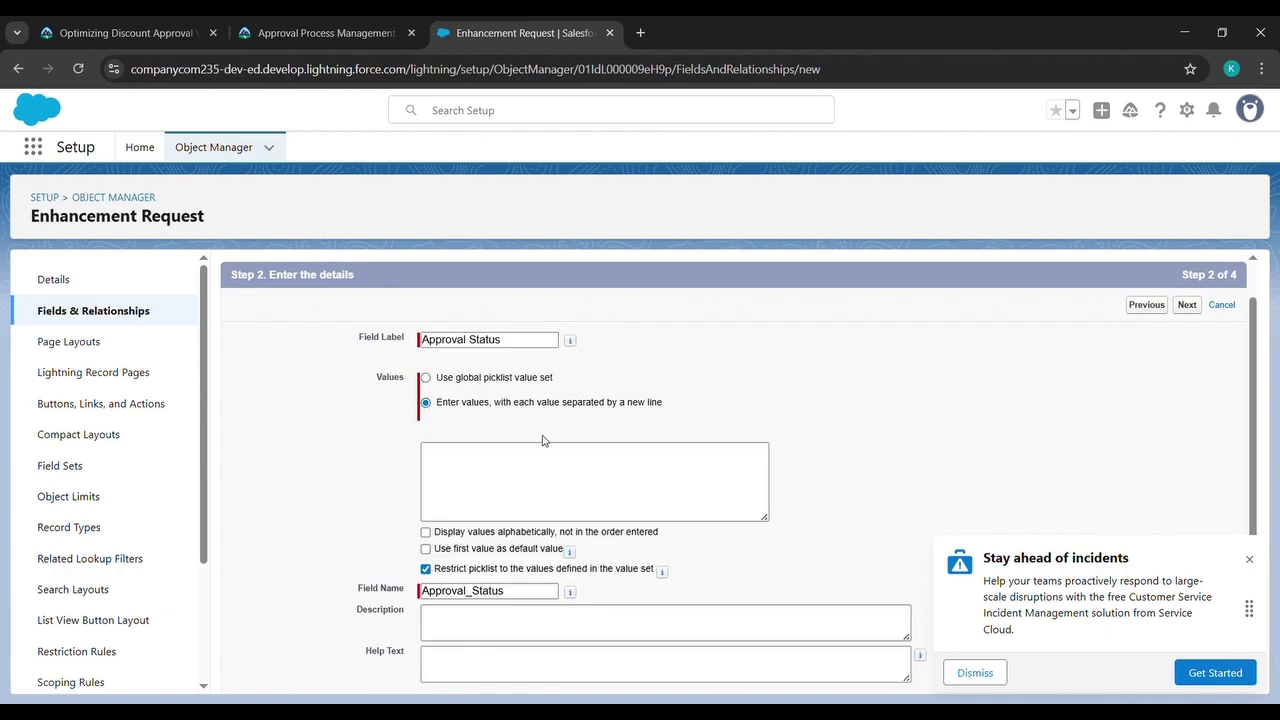
click(315, 30)
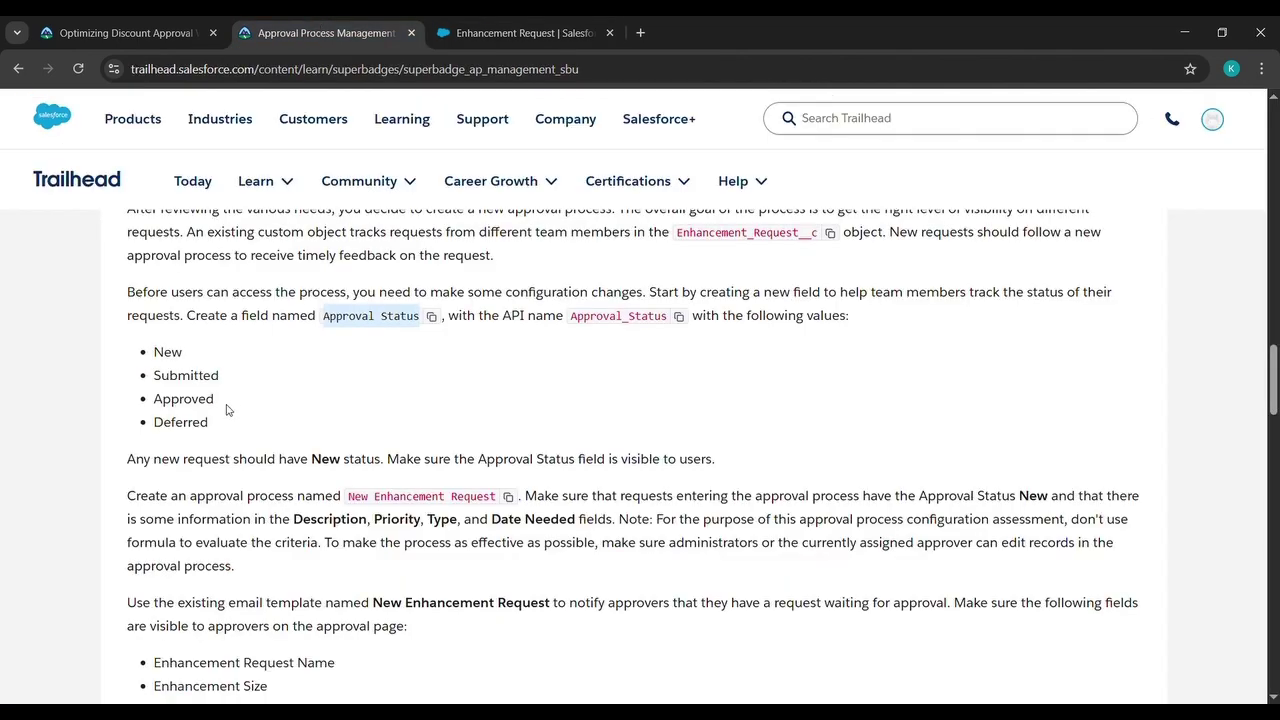
drag(216, 426, 152, 342)
key(ctrl+c)
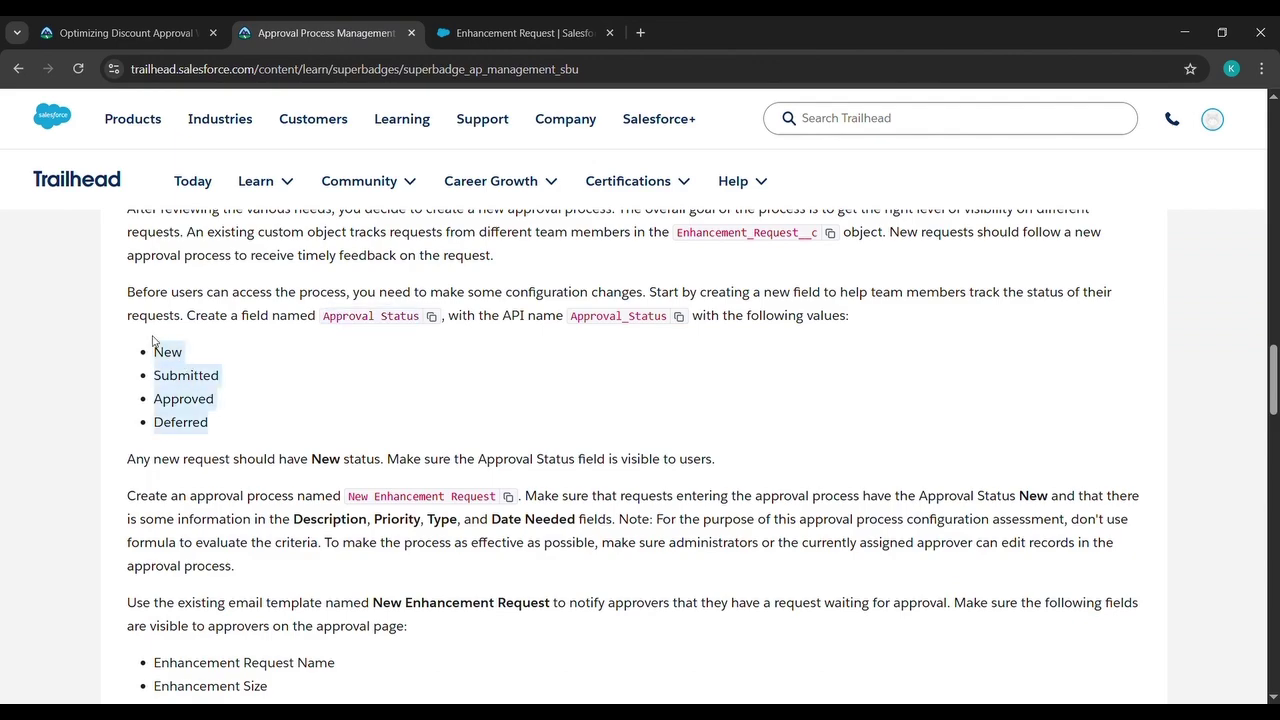
click(556, 28)
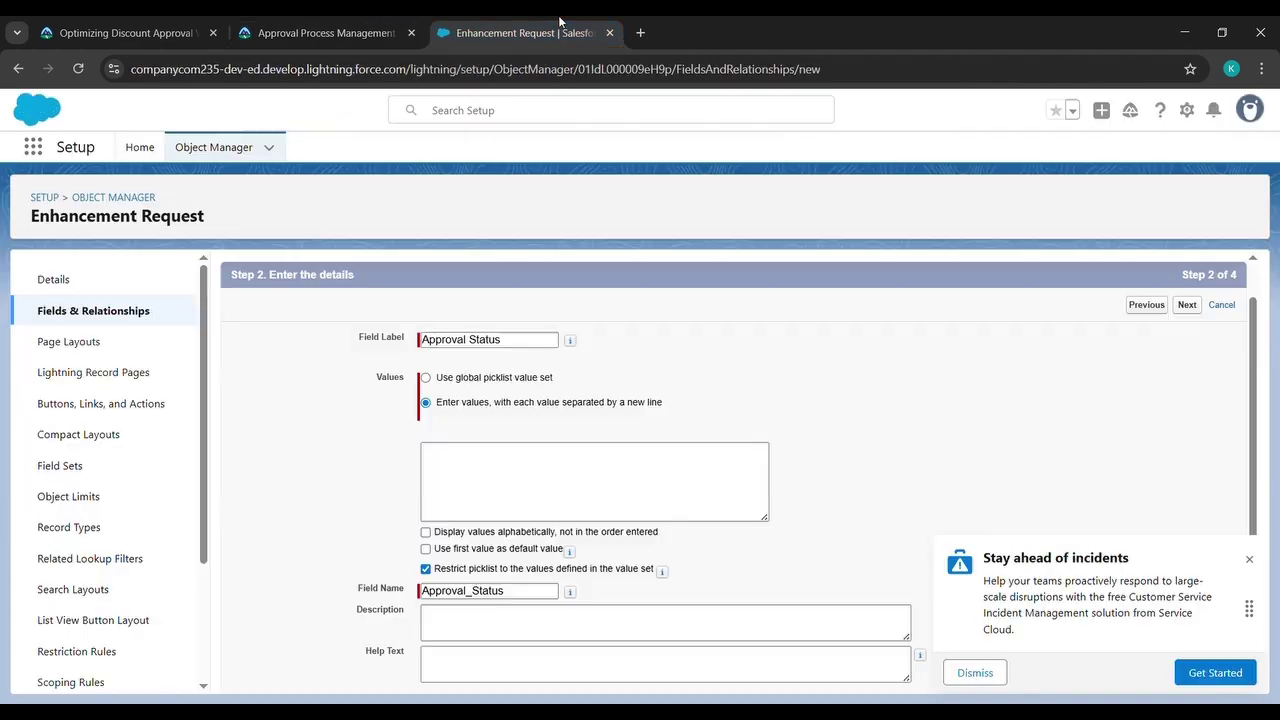
click(494, 454)
key(ctrl+v)
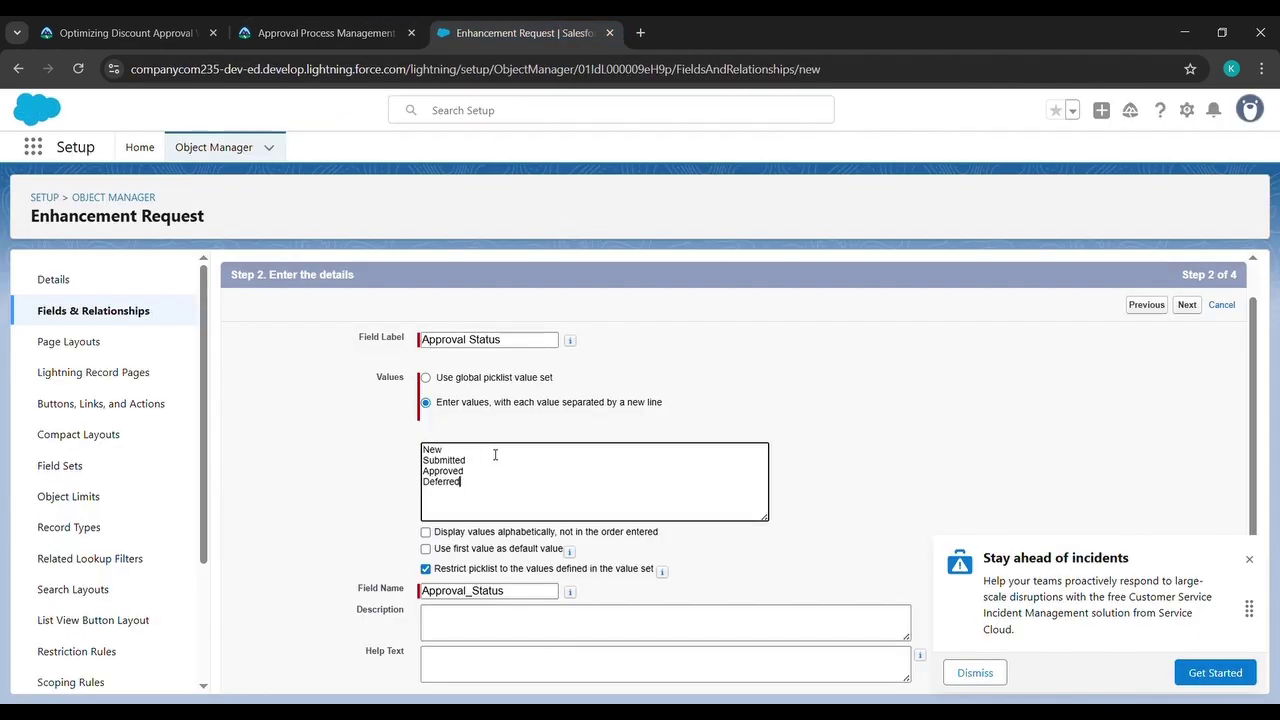
scroll(494, 454, down, 1)
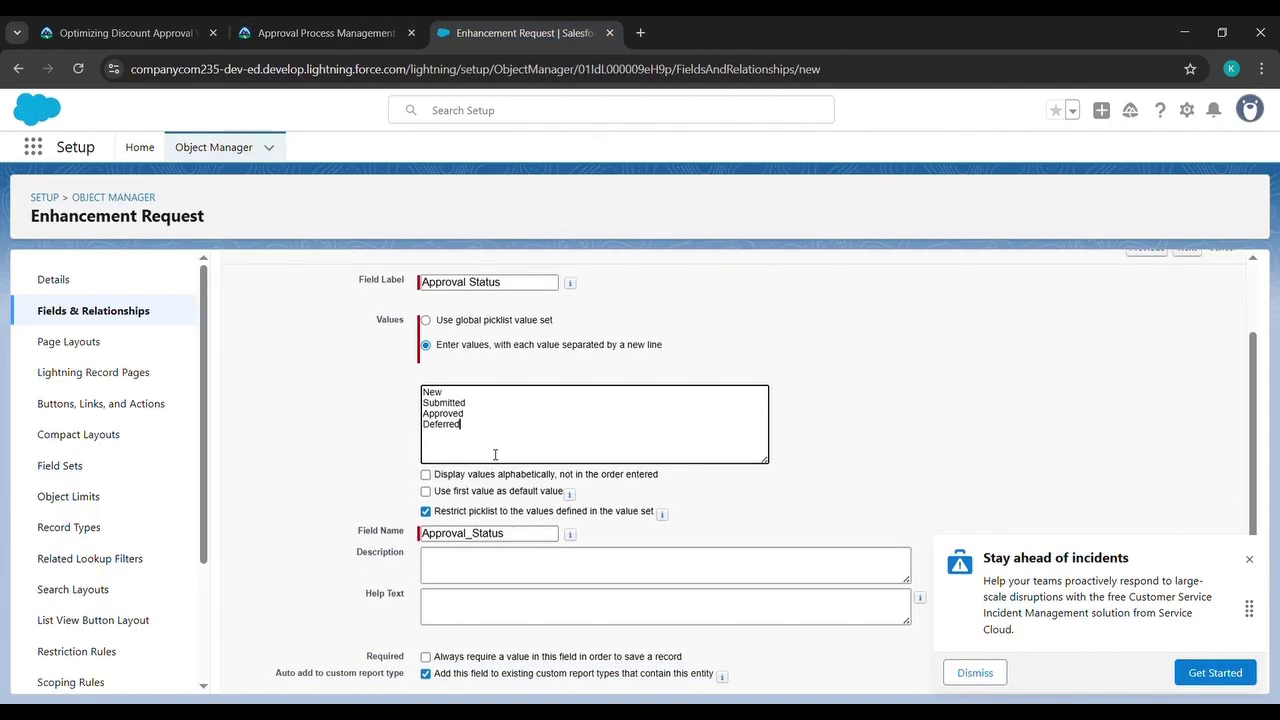
click(426, 490)
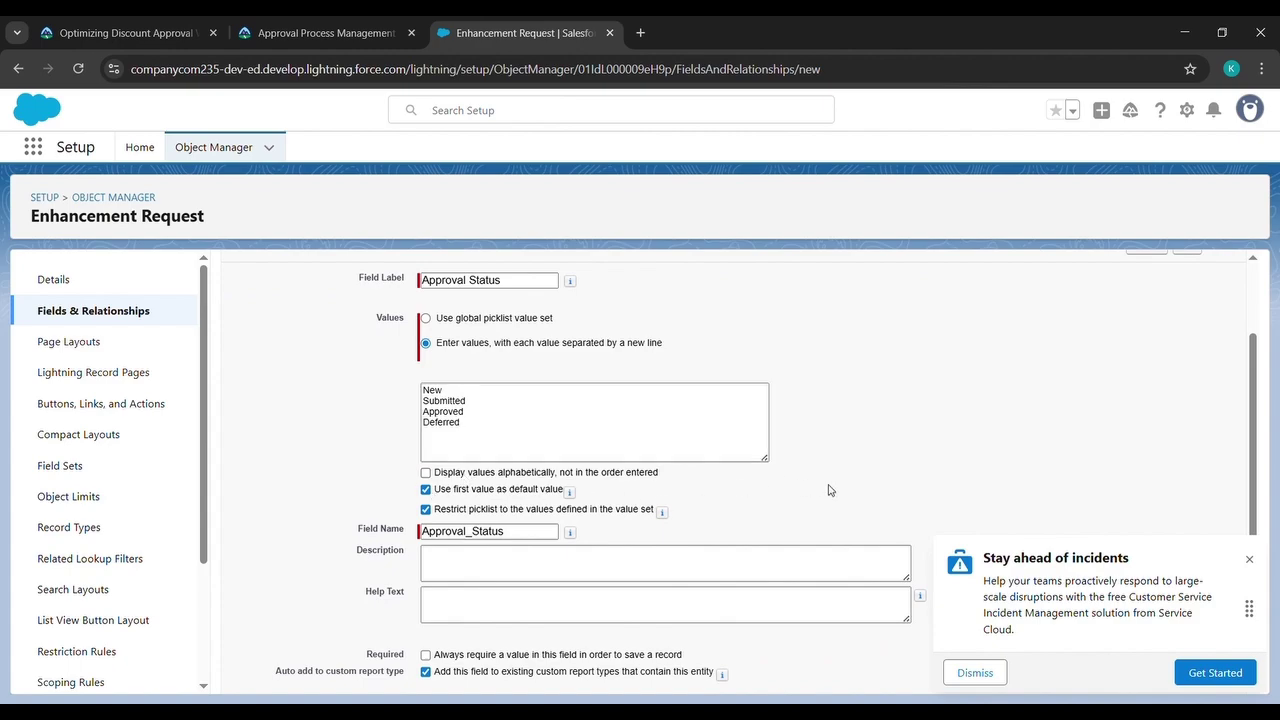
scroll(828, 490, down, 2)
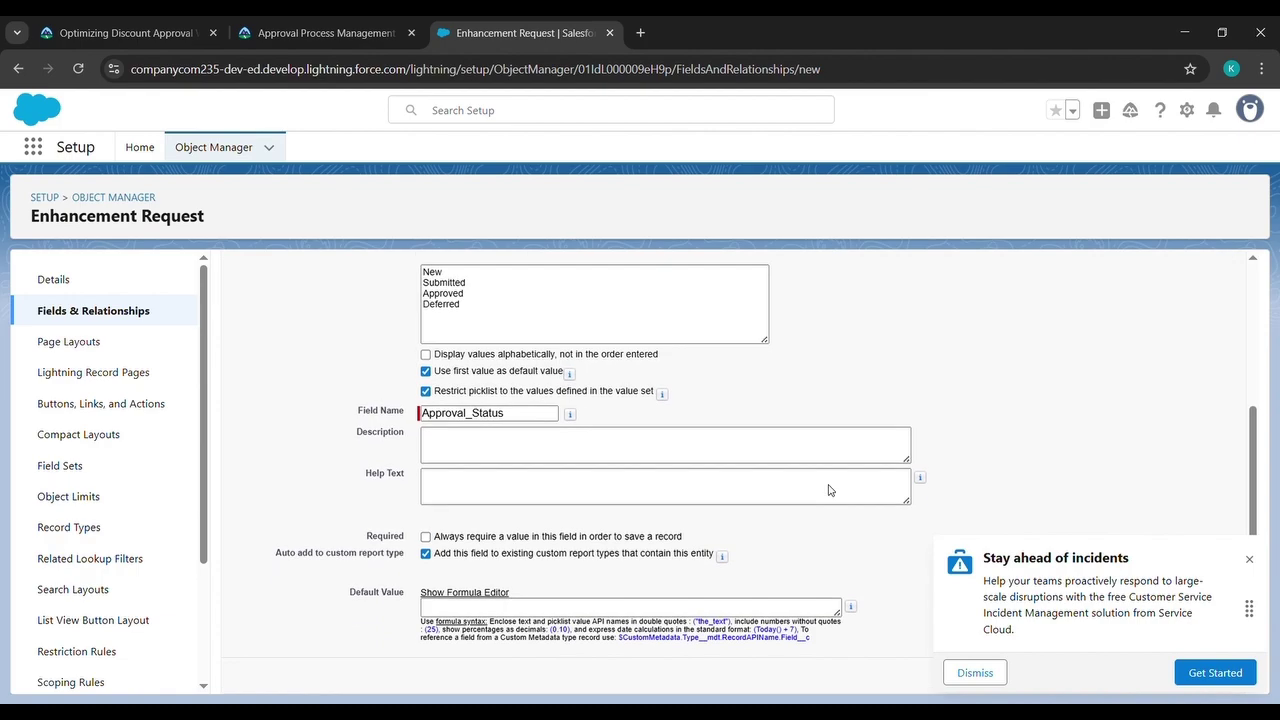
scroll(828, 490, up, 4)
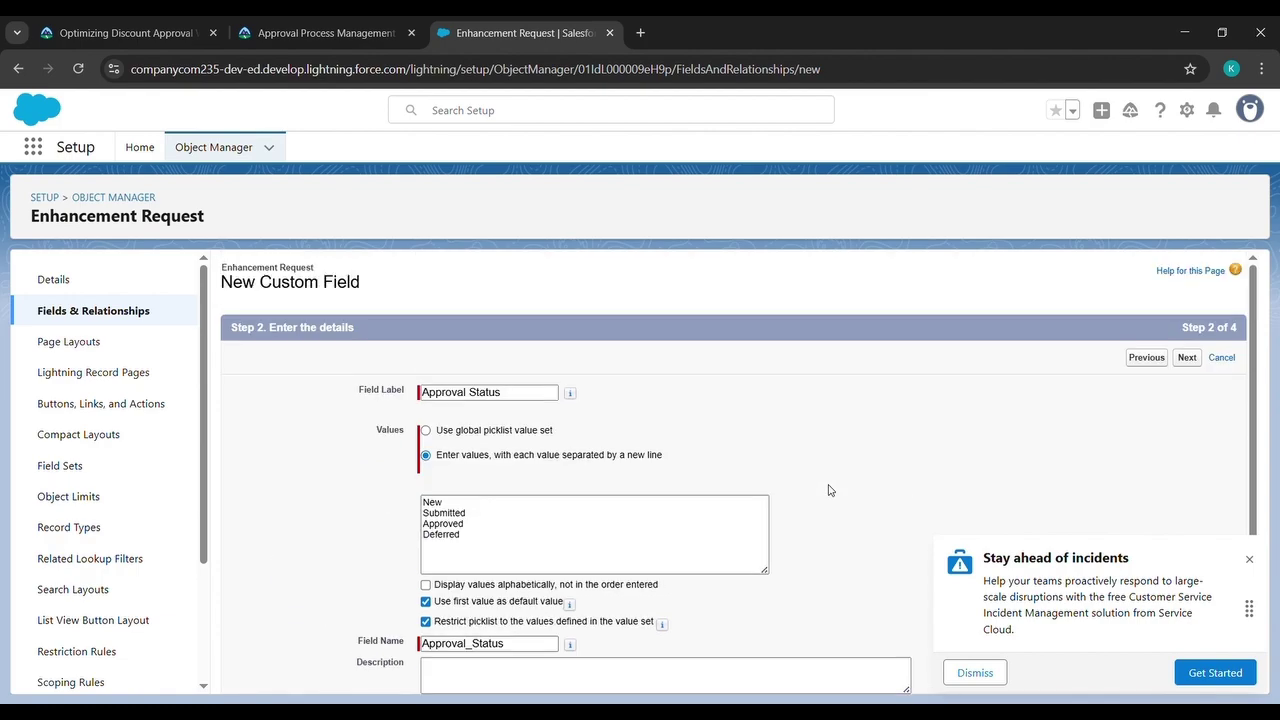
click(1250, 558)
Make Approval Status editable for System Administrator and Standard User, keep it on the layout, and save.
click(1187, 358)
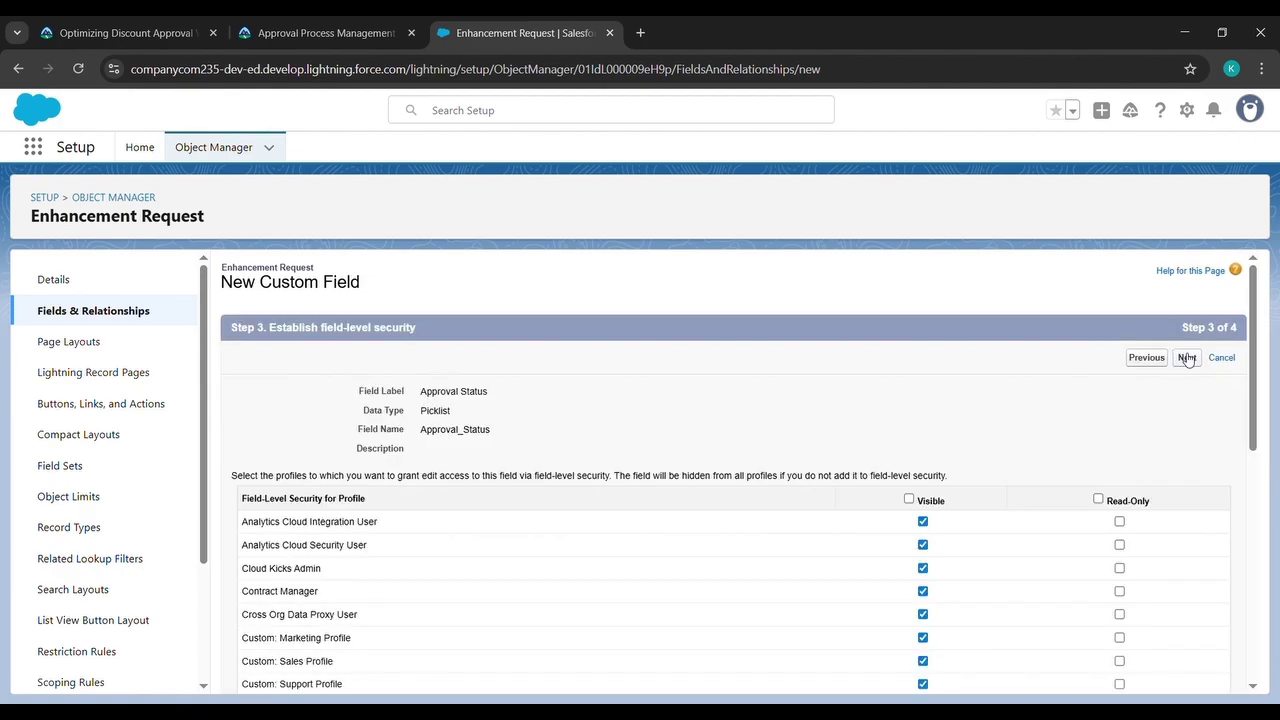
scroll(966, 397, down, 2)
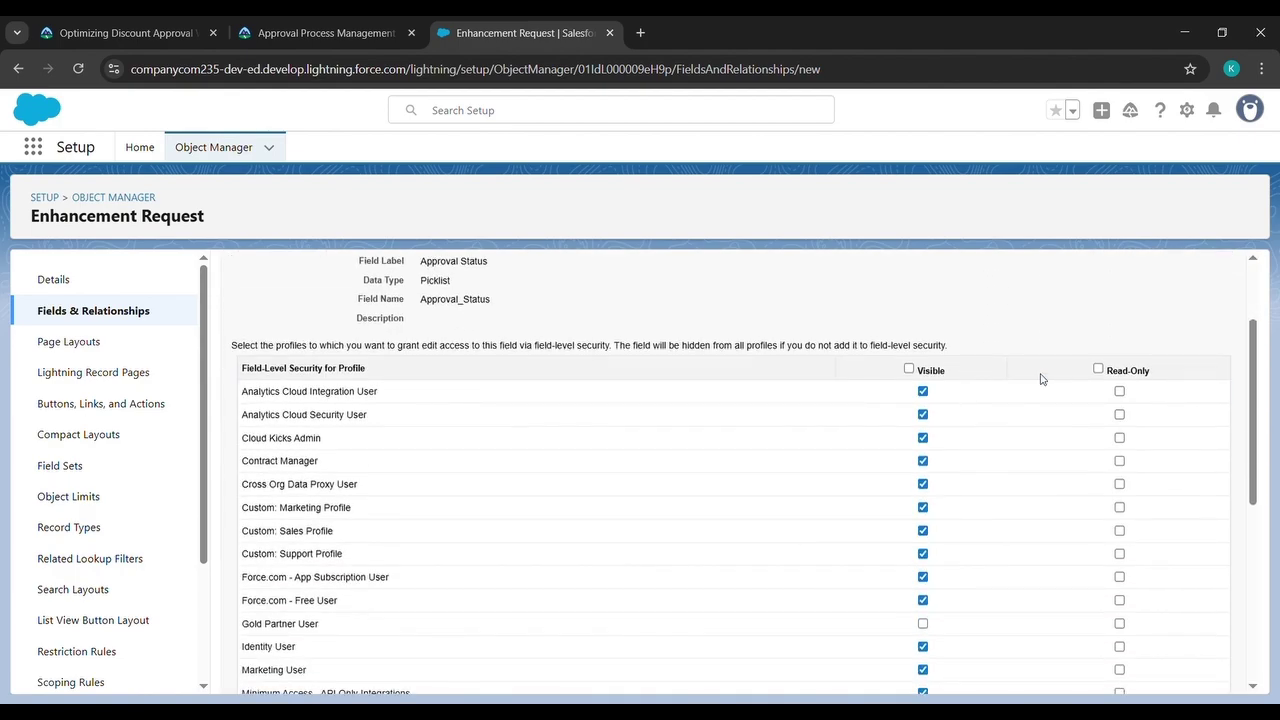
click(1098, 369)
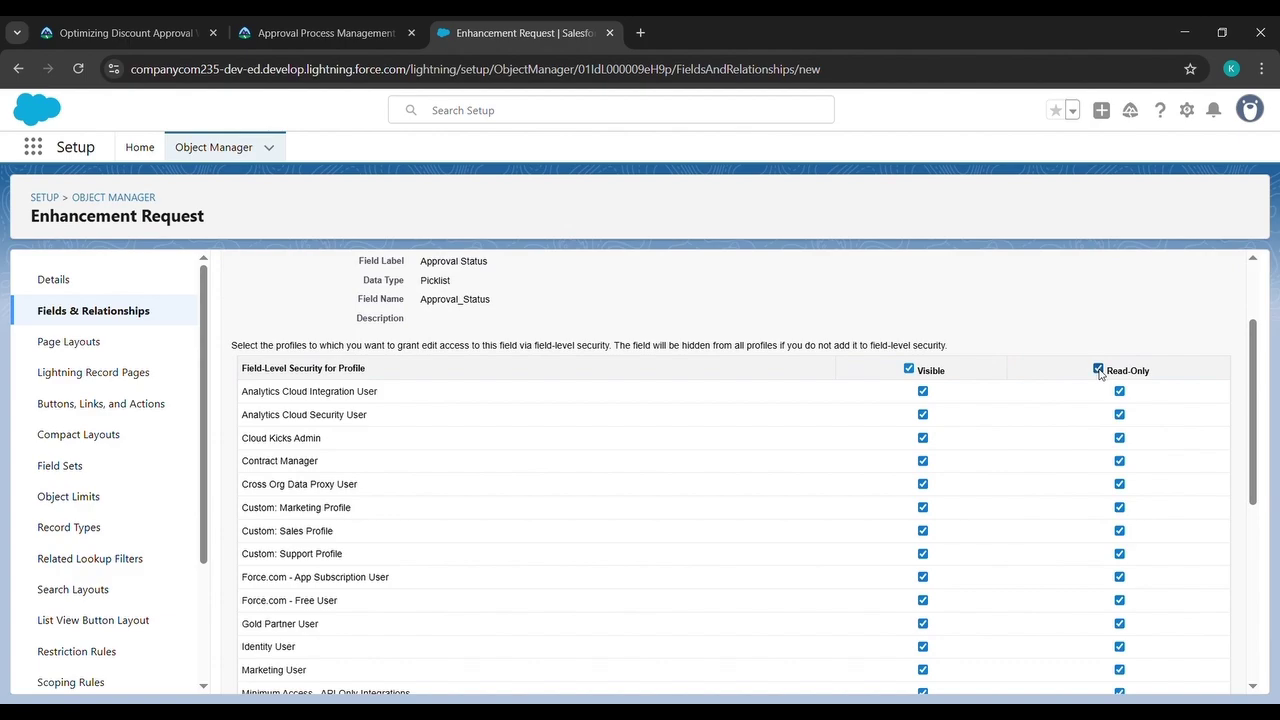
scroll(1099, 374, down, 5)
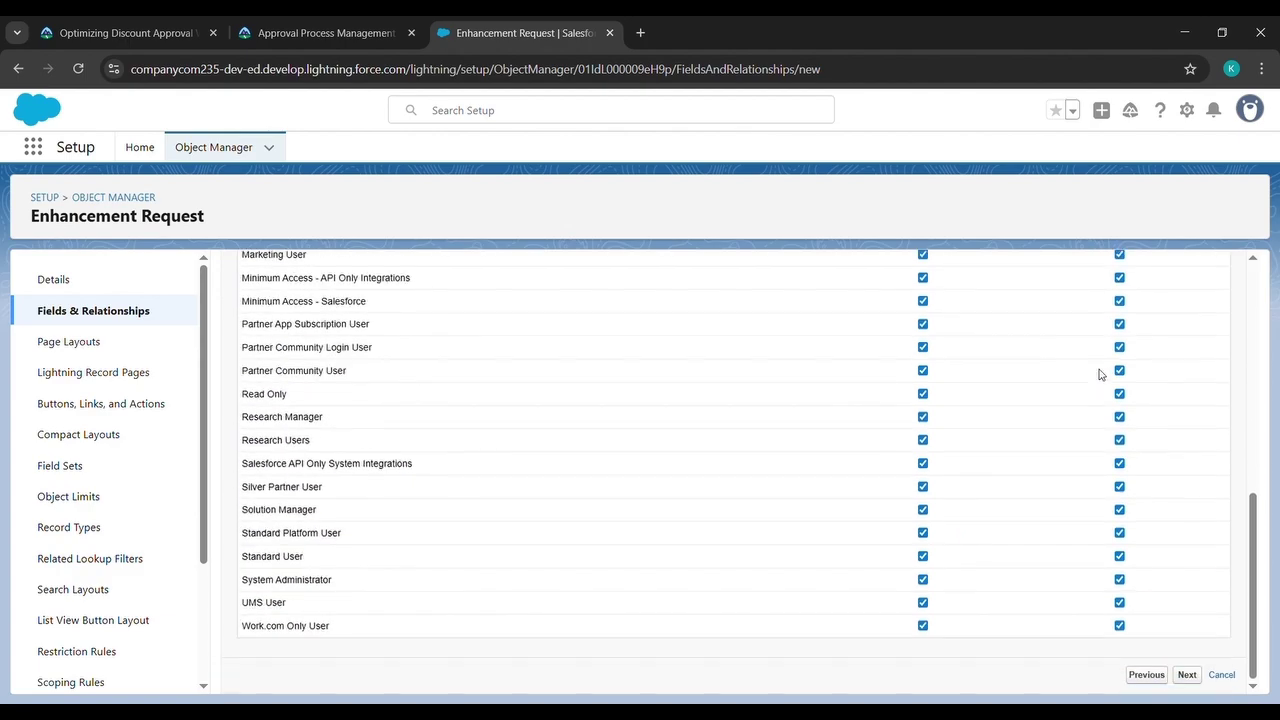
click(1119, 580)
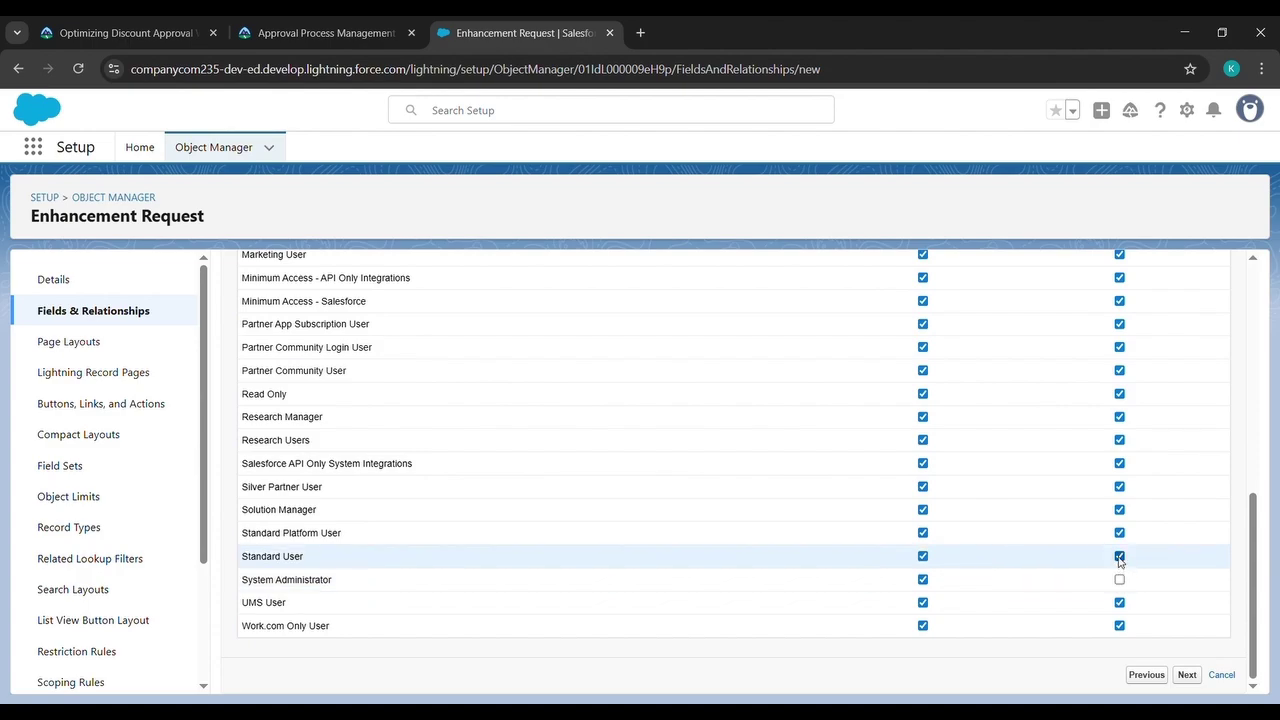
click(1119, 557)
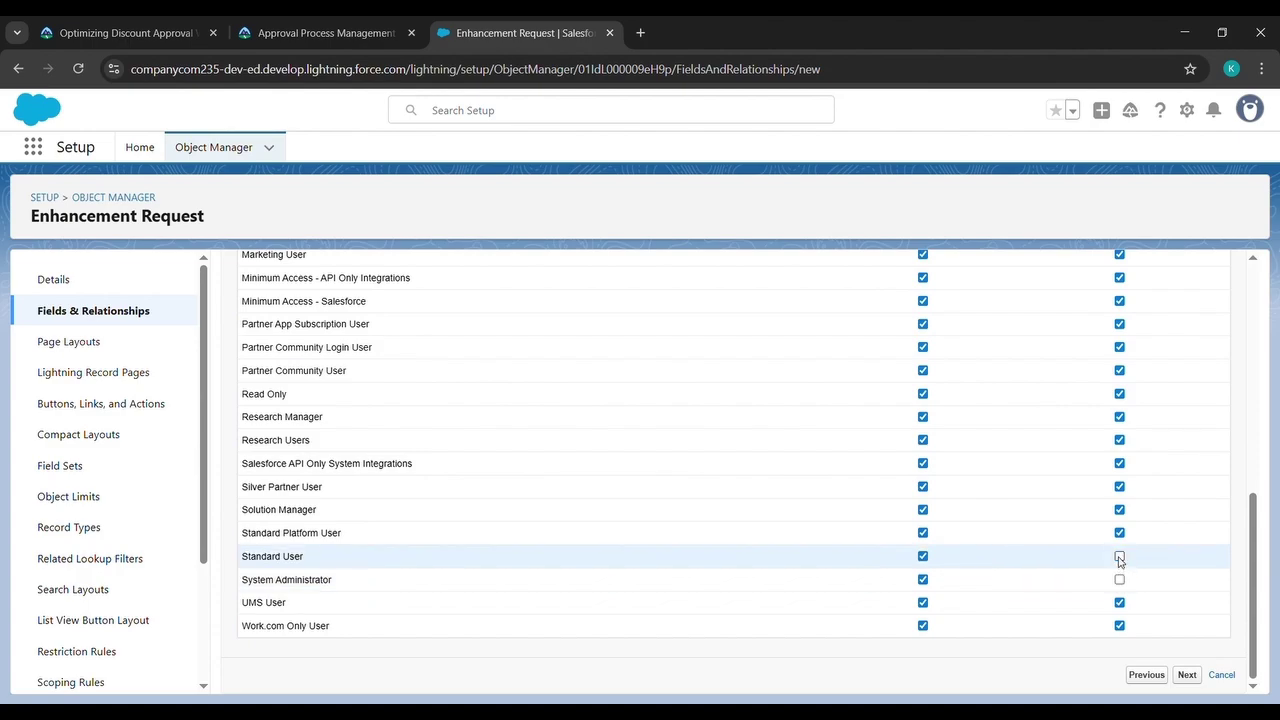
click(1187, 675)
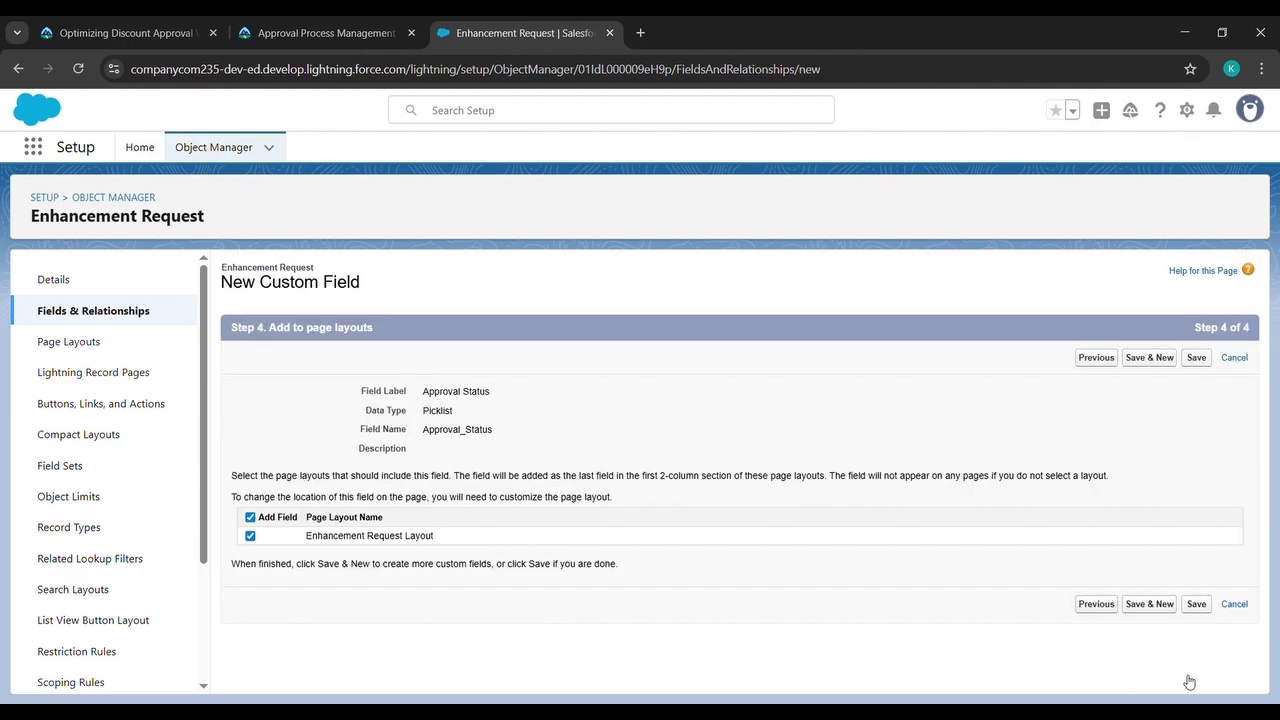
click(1198, 360)
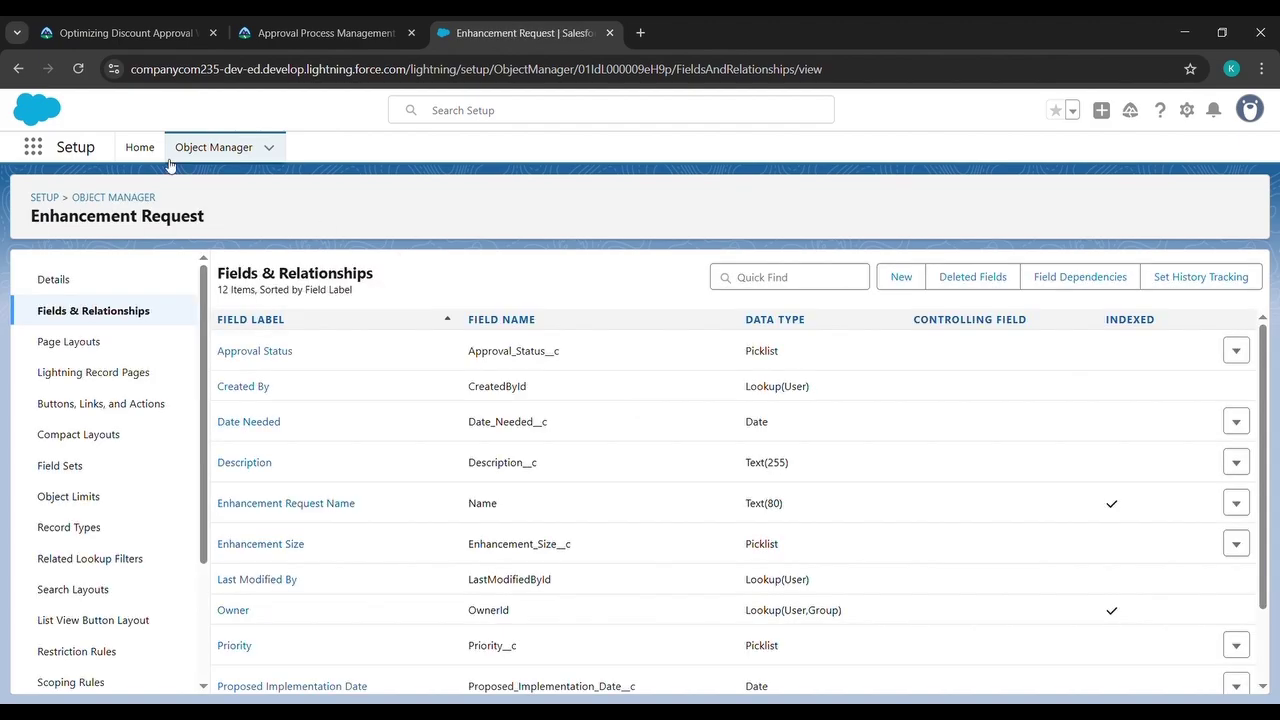
From Setup Home, search Quick Find for 'Approval' and open Approval Processes.
click(140, 148)
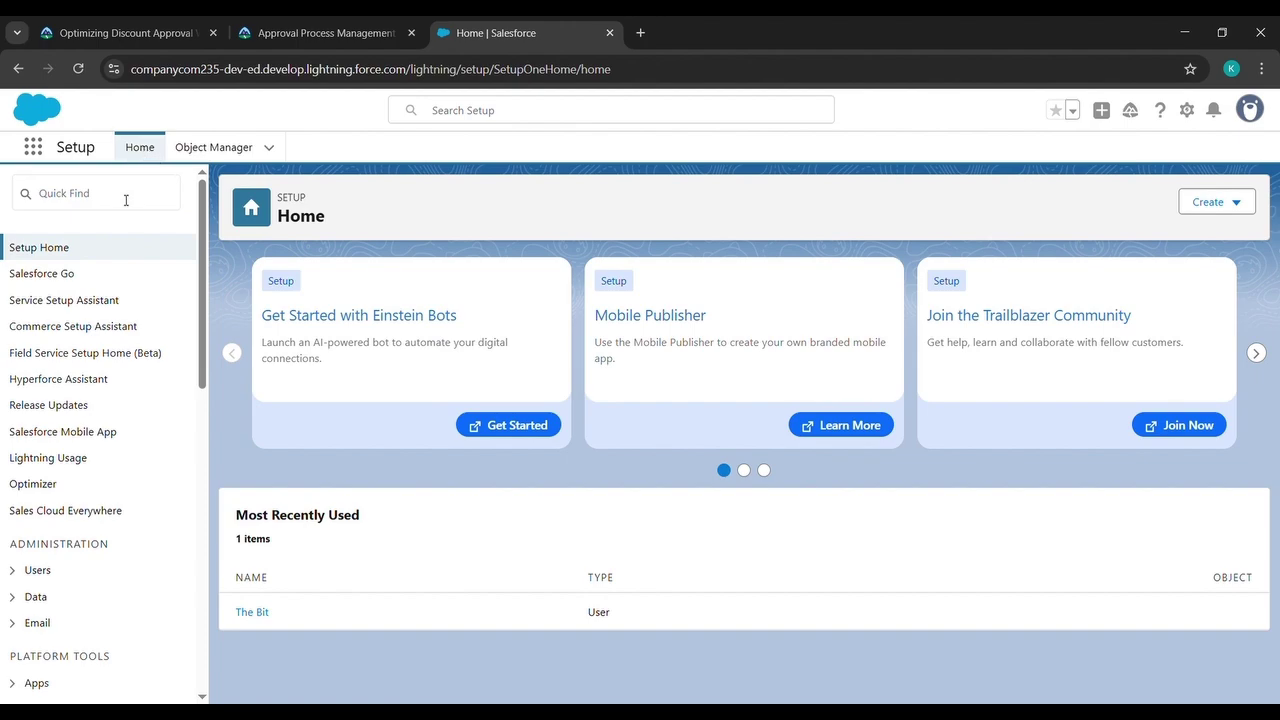
click(126, 200)
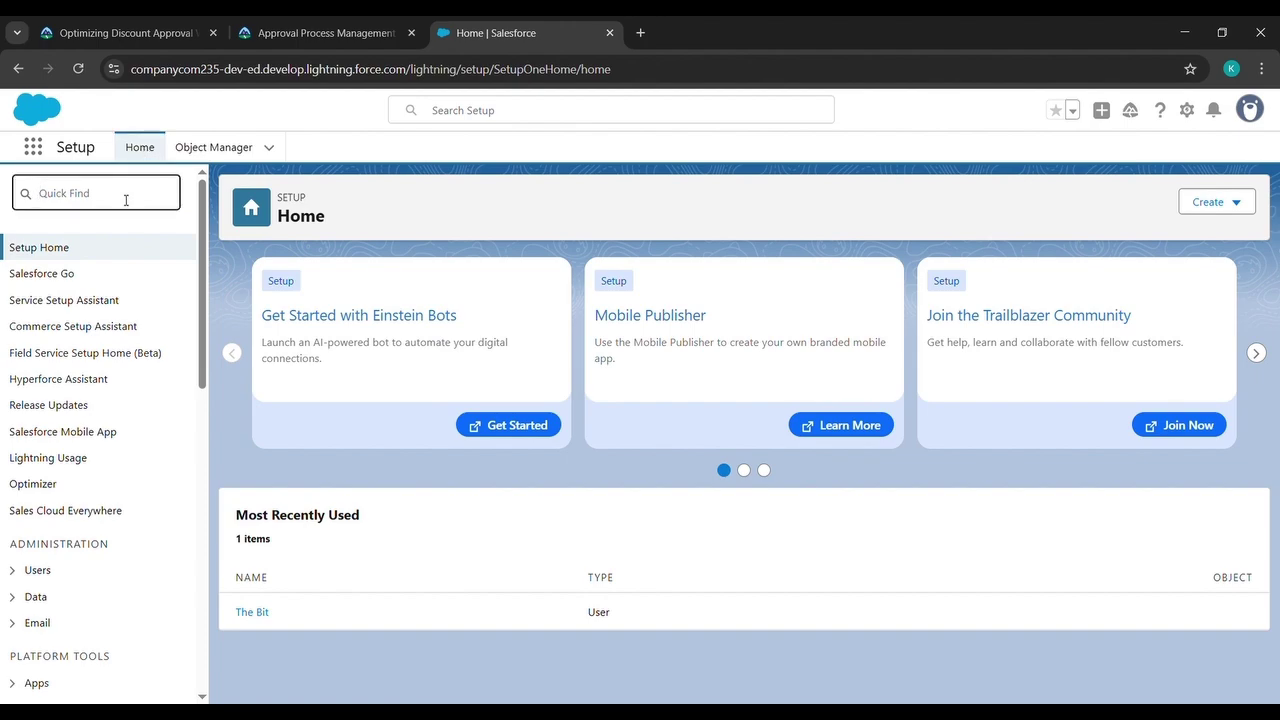
text(Approval)
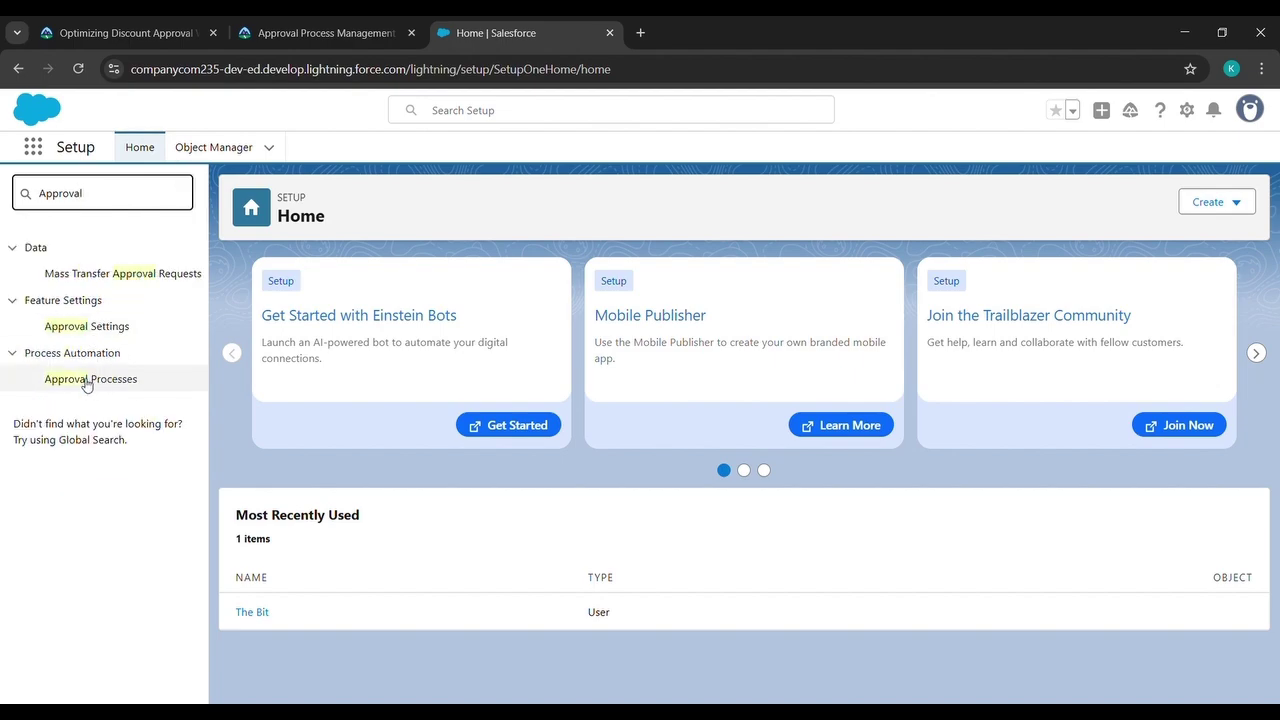
click(86, 380)
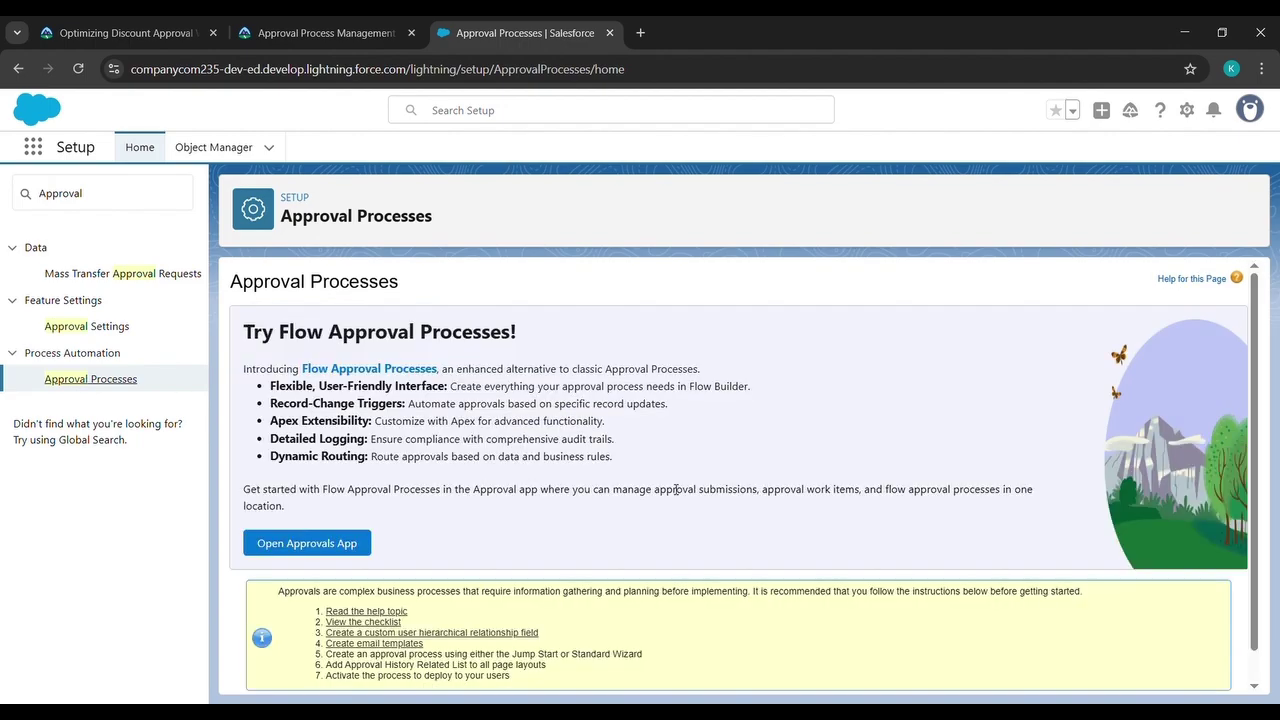
scroll(677, 486, down, 1)
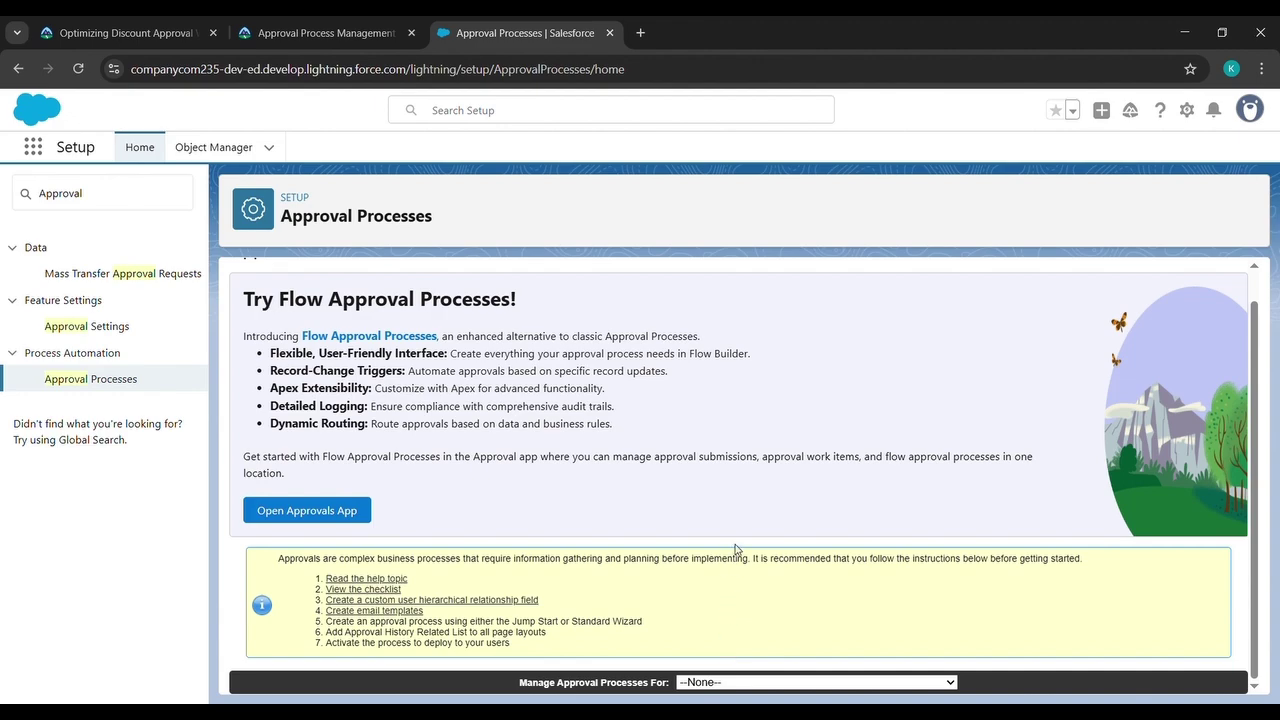
Choose Enhancement Request and start a new approval process with the Standard Setup Wizard.
key(Down)
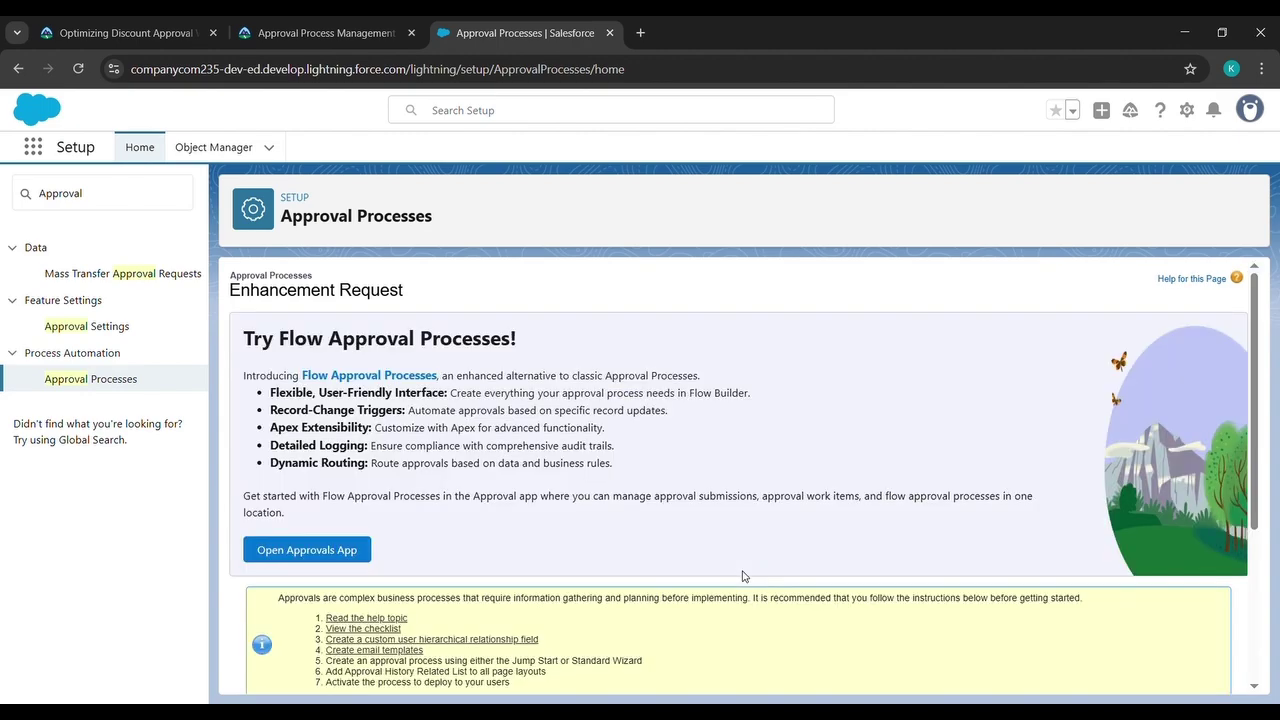
scroll(500, 502, down, 3)
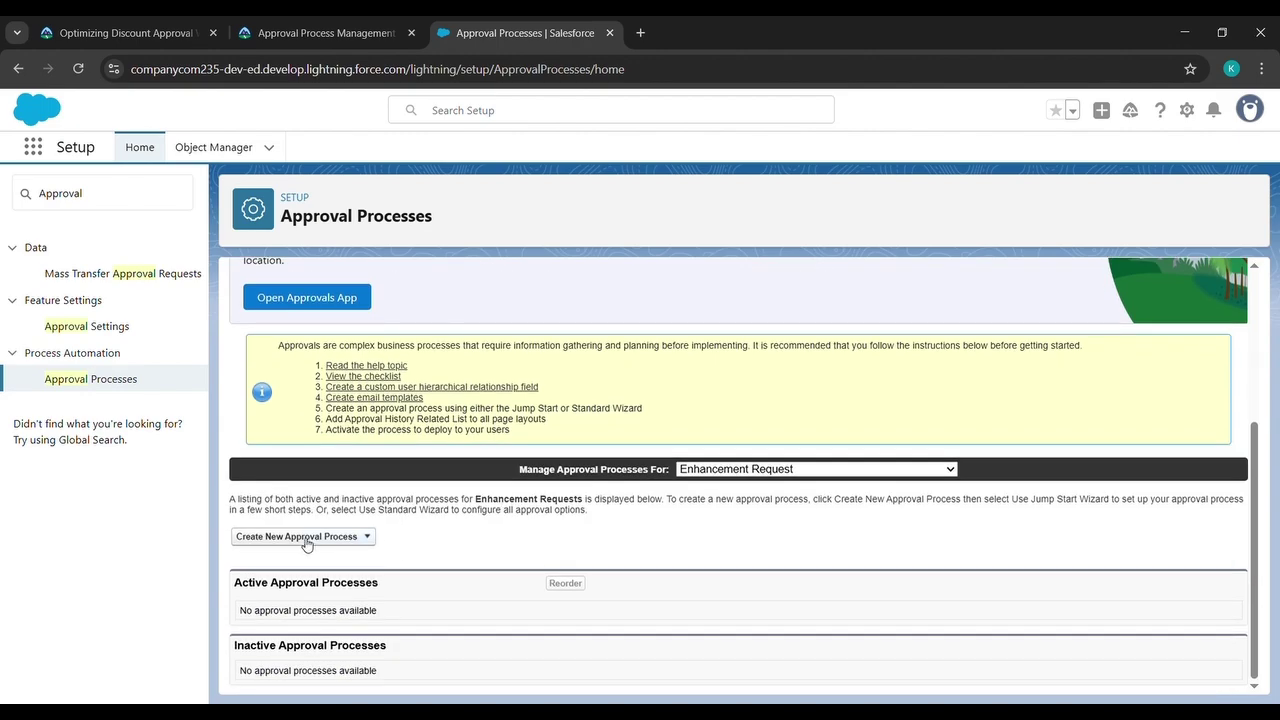
click(369, 541)
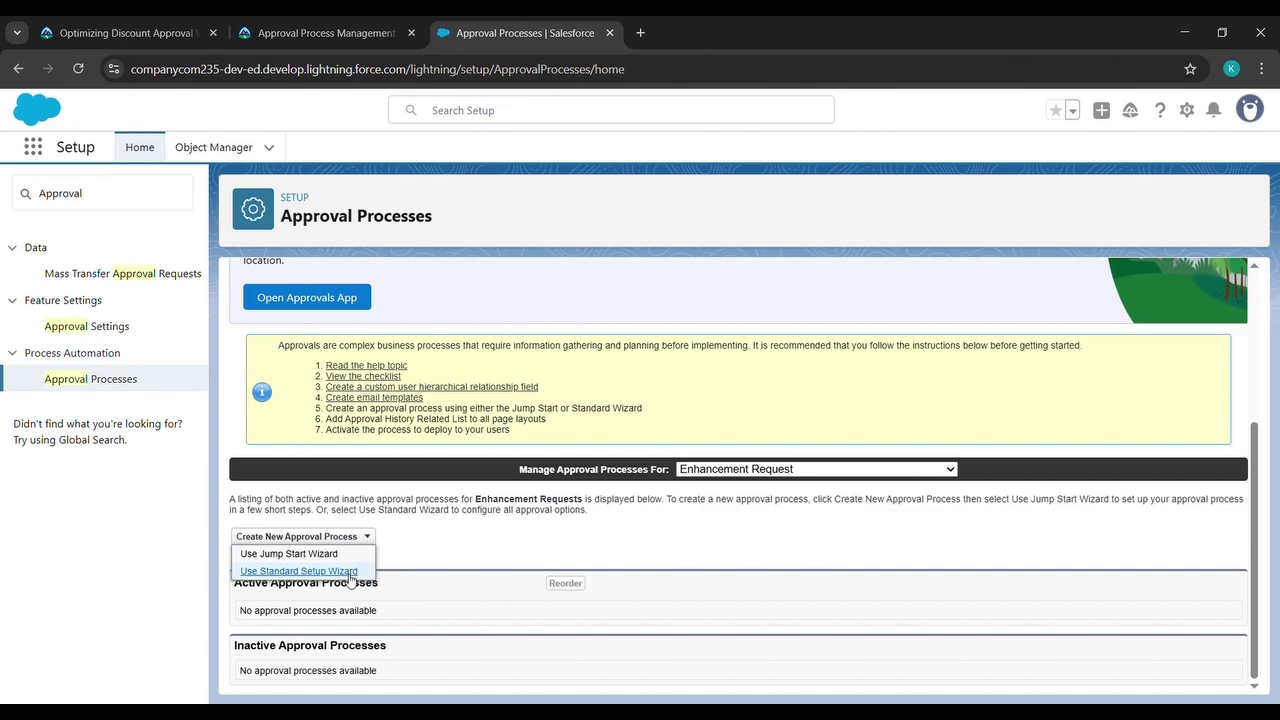
click(350, 572)
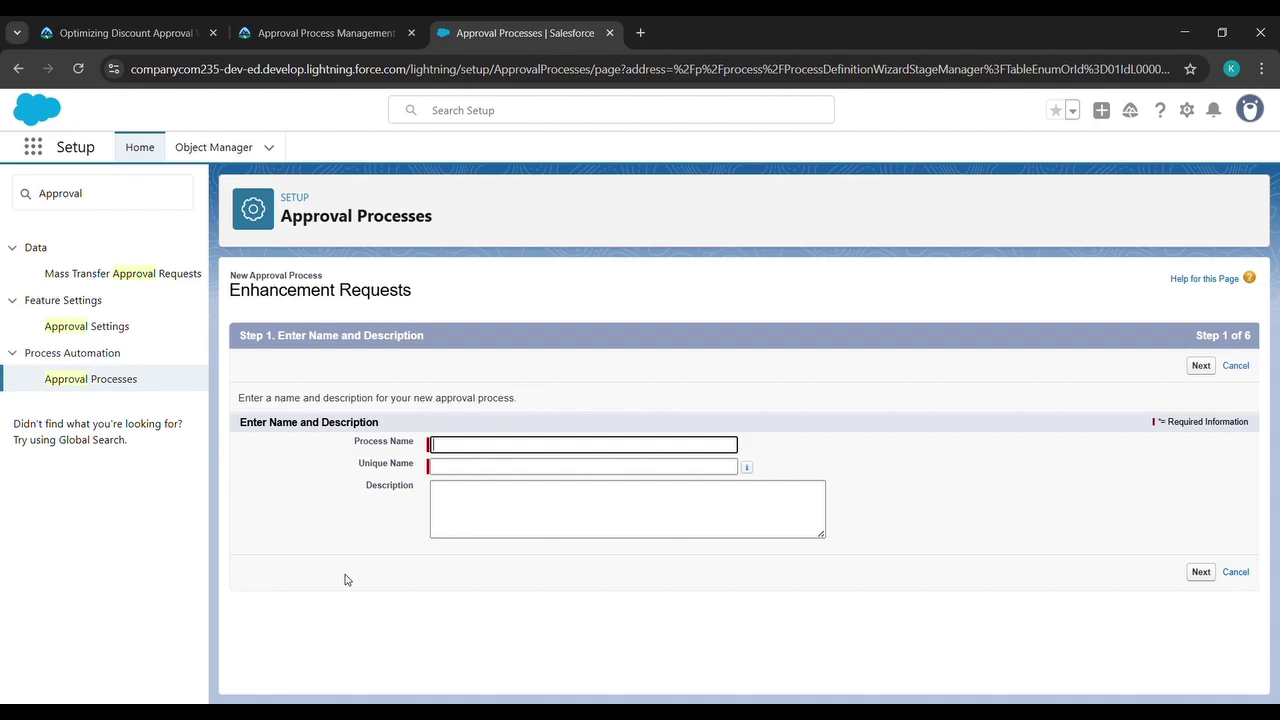
Name the process New Enhancement Request with unique name New_Enhancement_Request and continue.
click(295, 20)
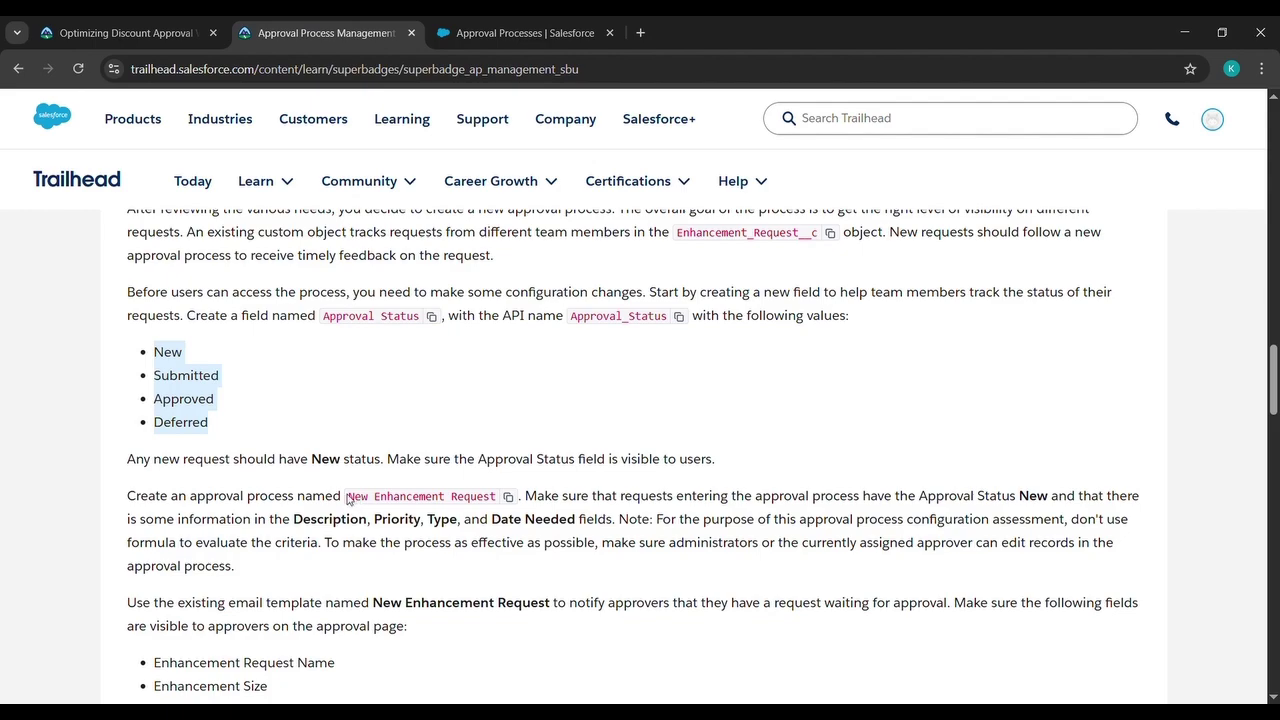
drag(347, 500, 499, 503)
key(ctrl+c)
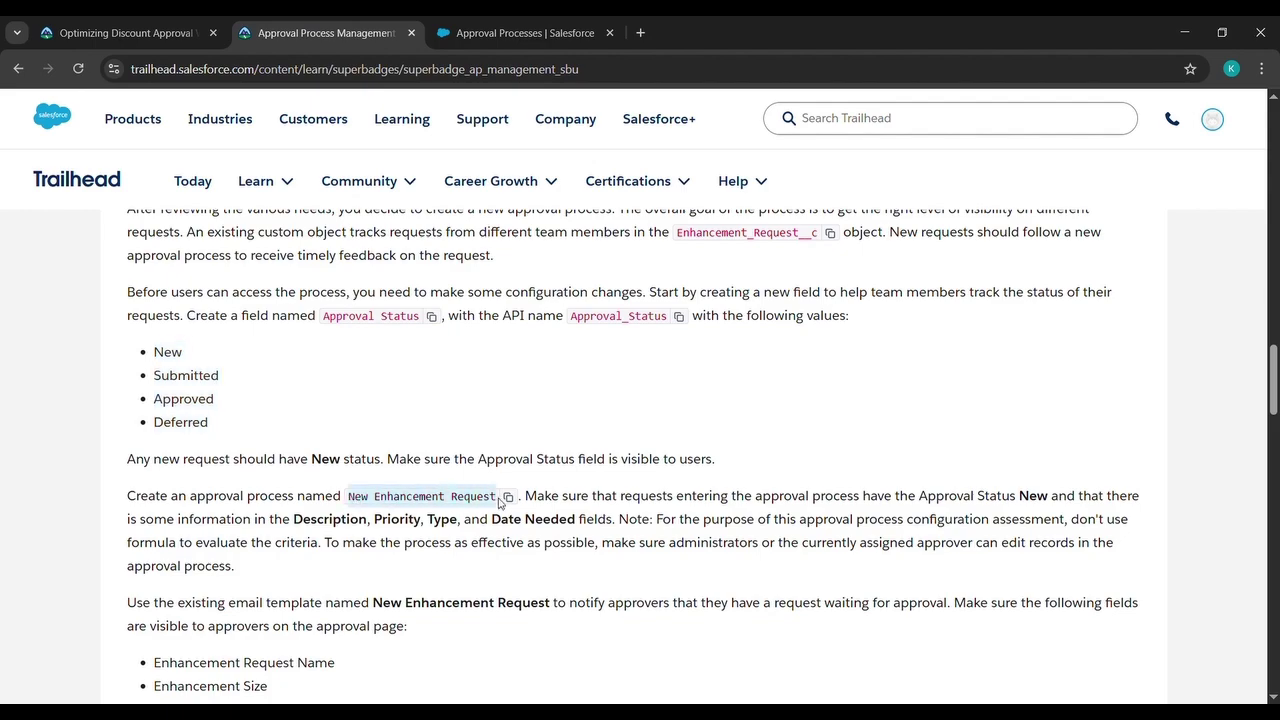
click(520, 33)
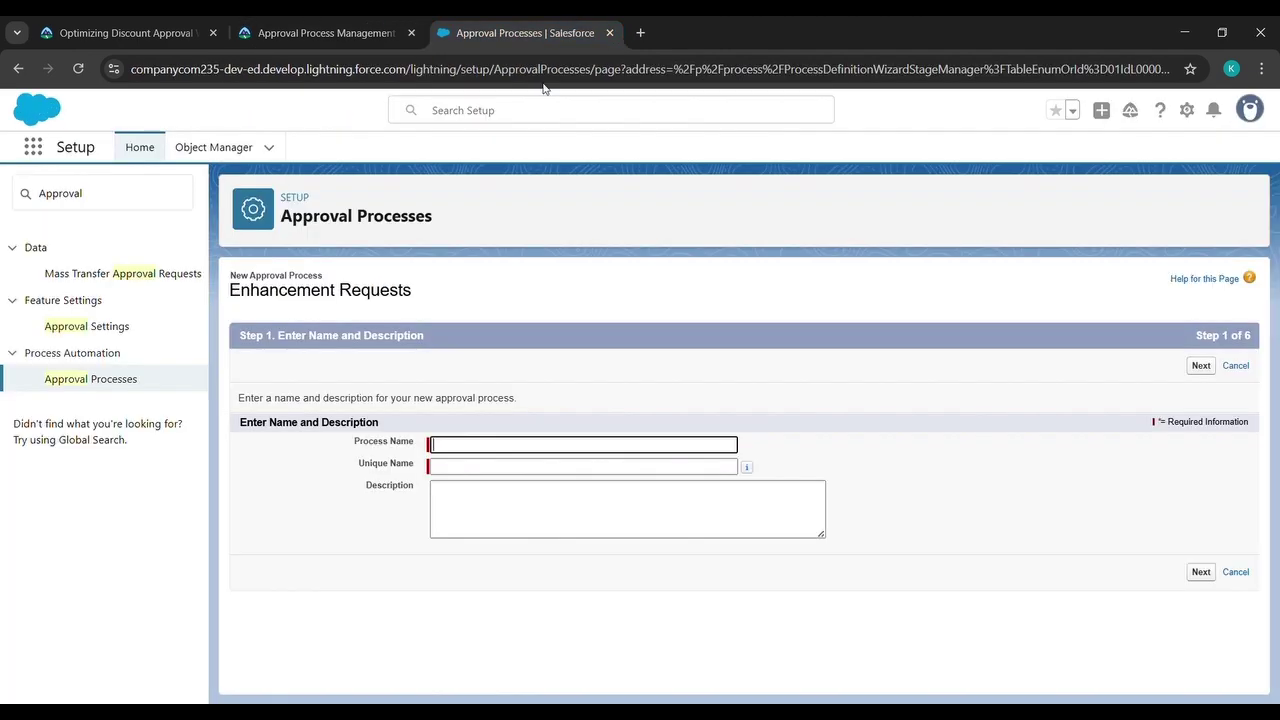
click(452, 447)
key(ctrl+v)
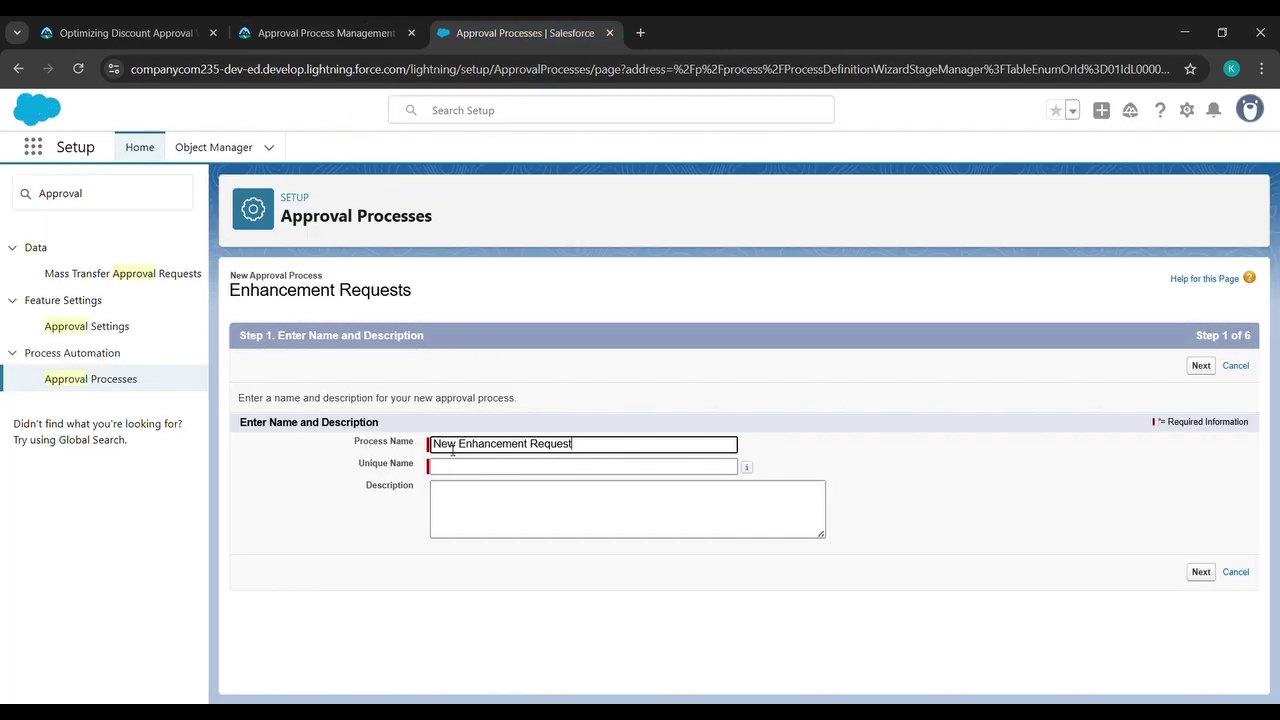
click(779, 464)
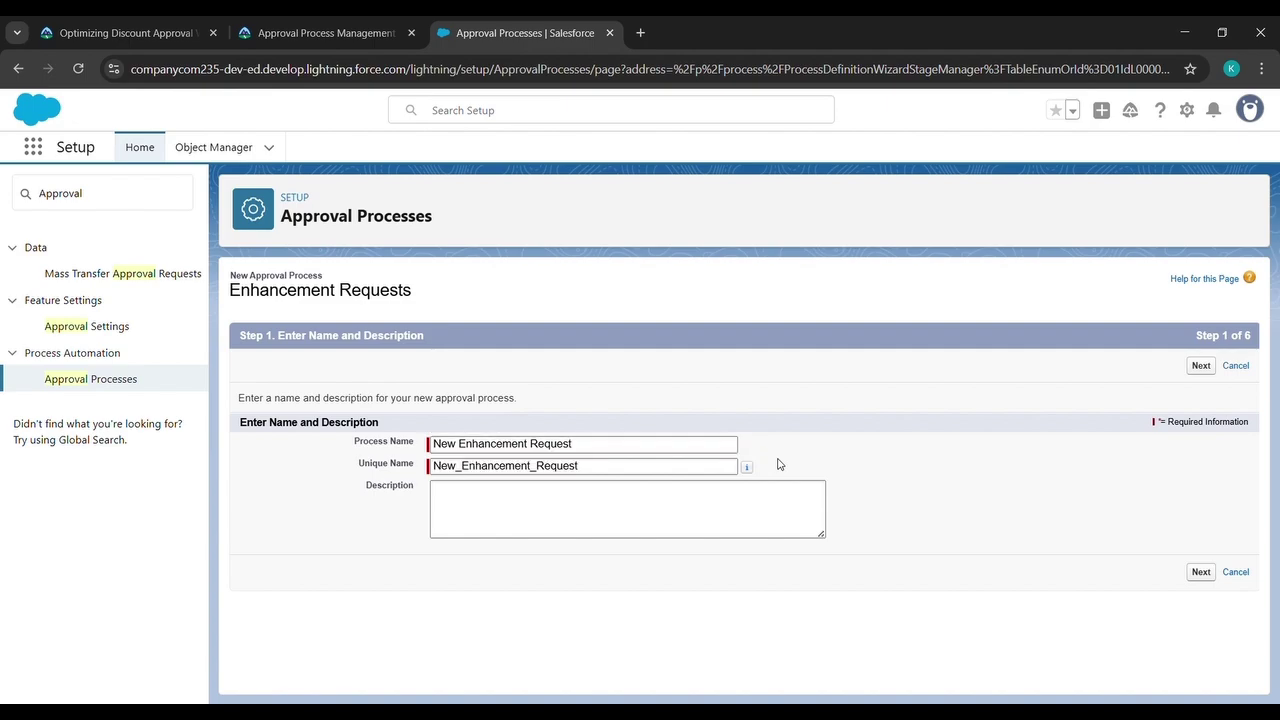
click(1201, 572)
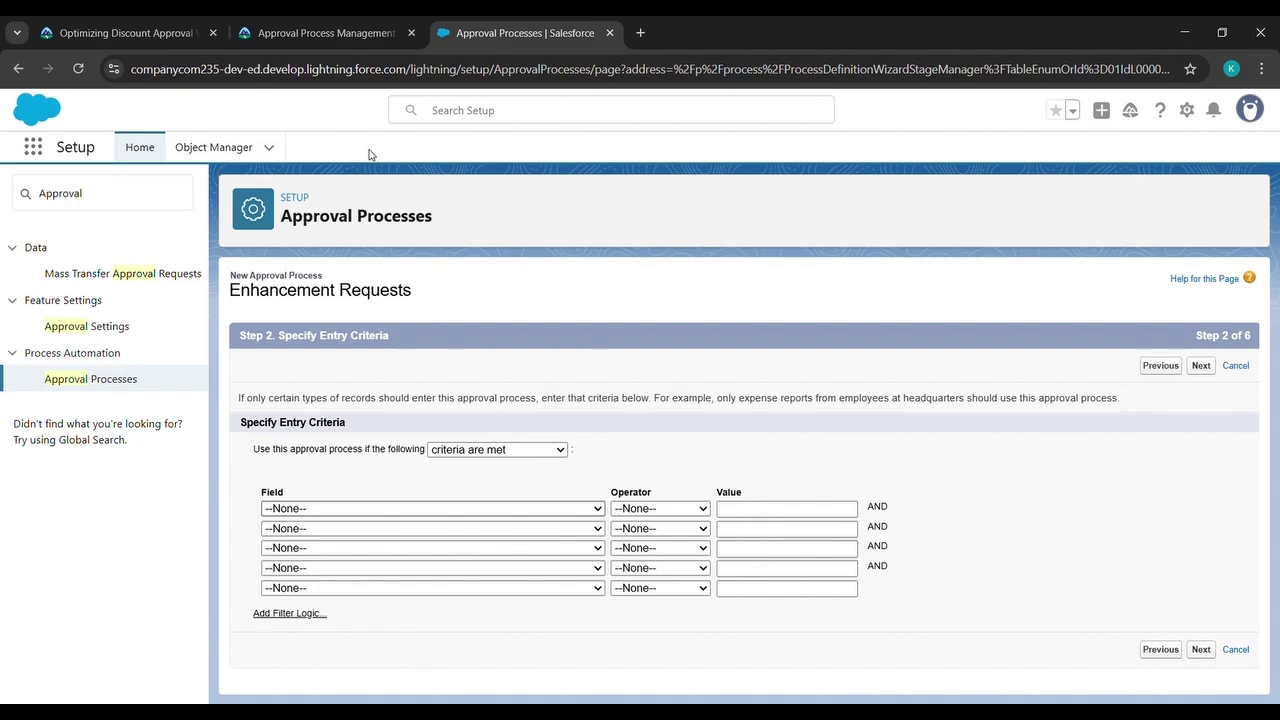
Add entry criteria Approval Status equals New and Date Needed not equal to blank.
click(433, 135)
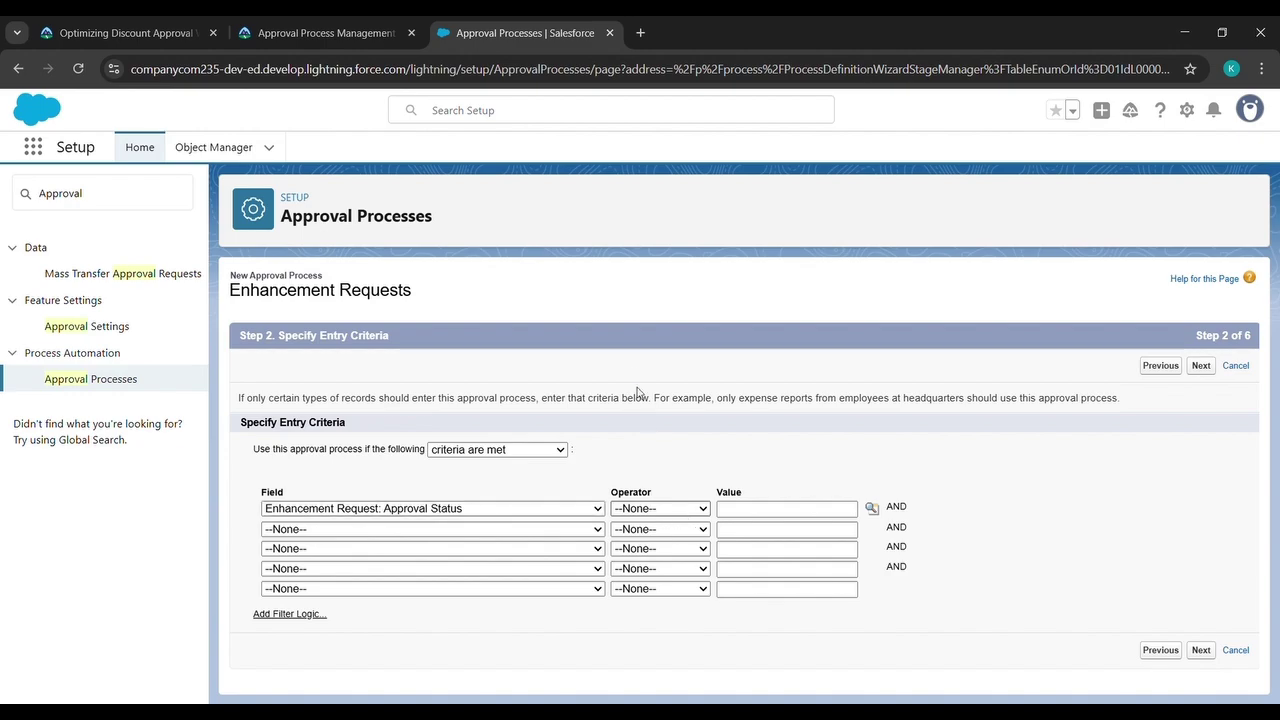
key(Tab)
key(Down)
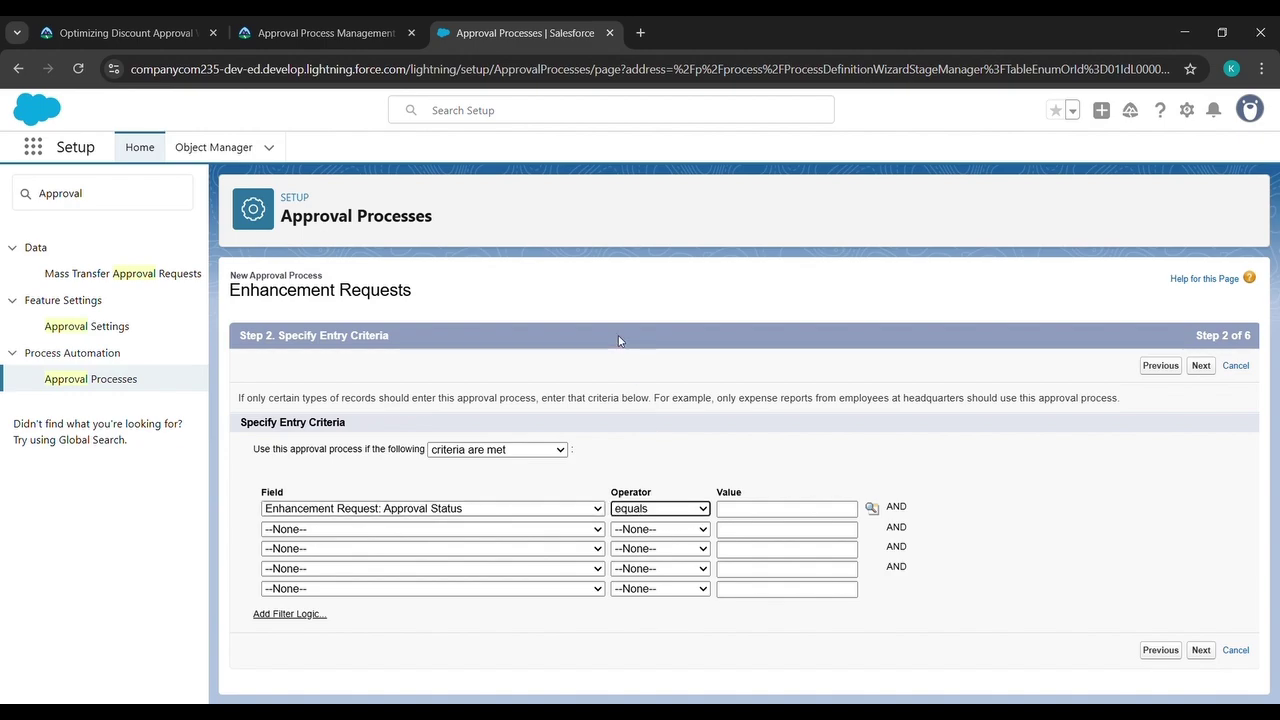
click(872, 510)
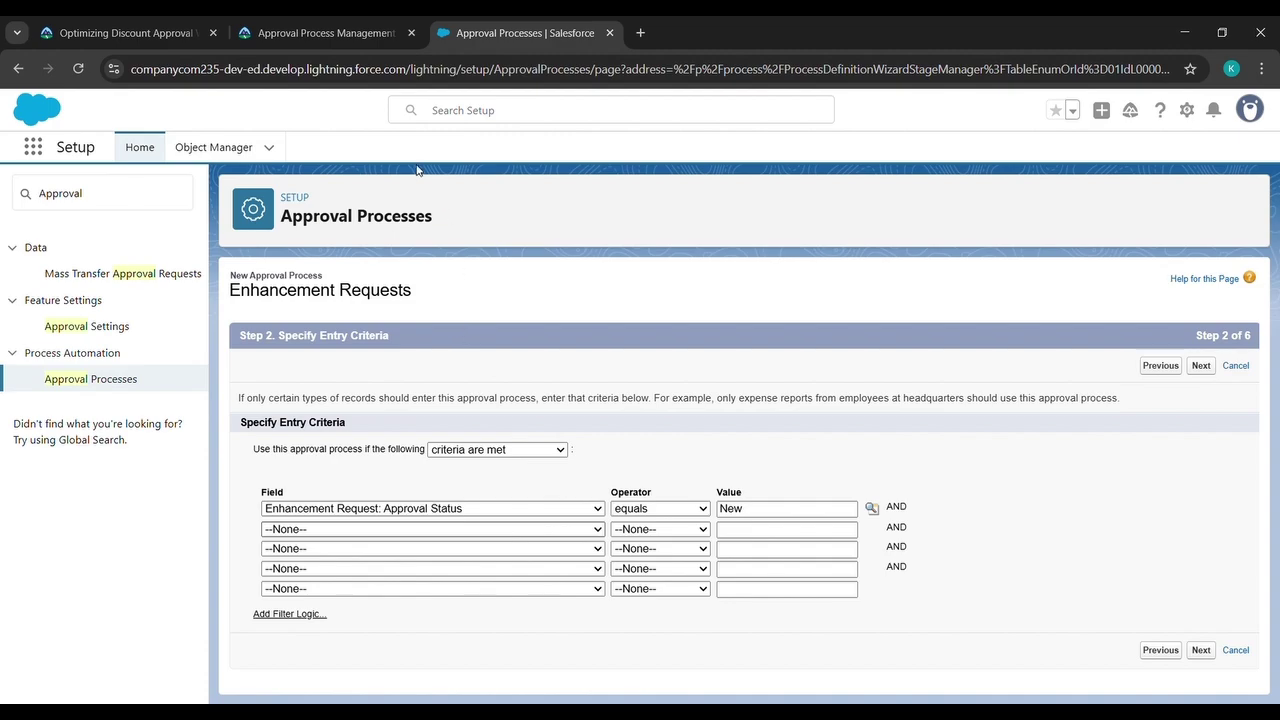
click(421, 237)
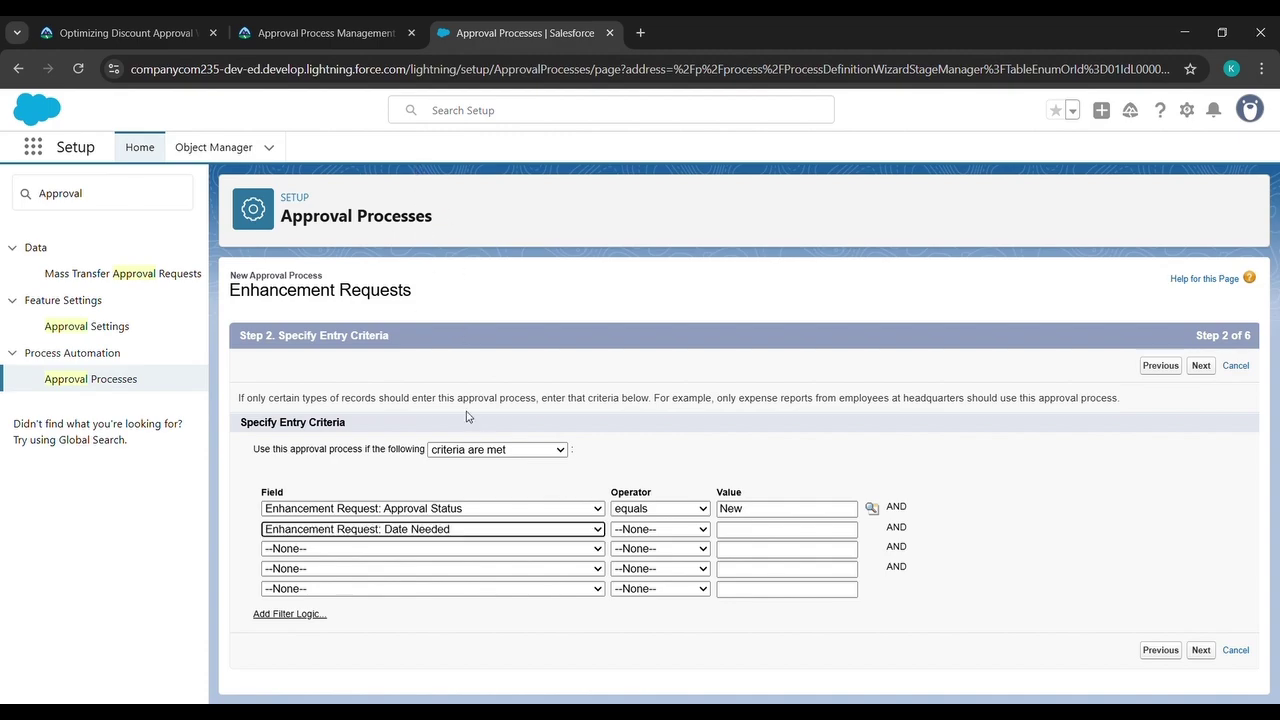
click(640, 531)
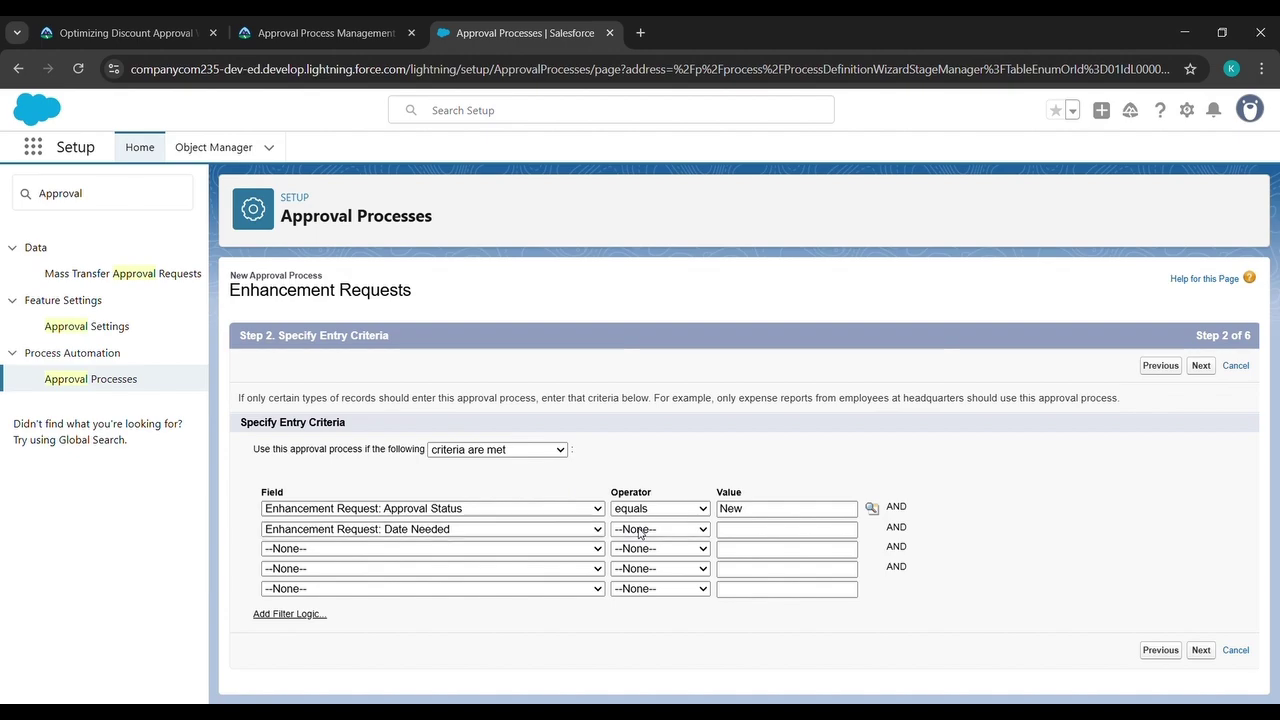
click(642, 593)
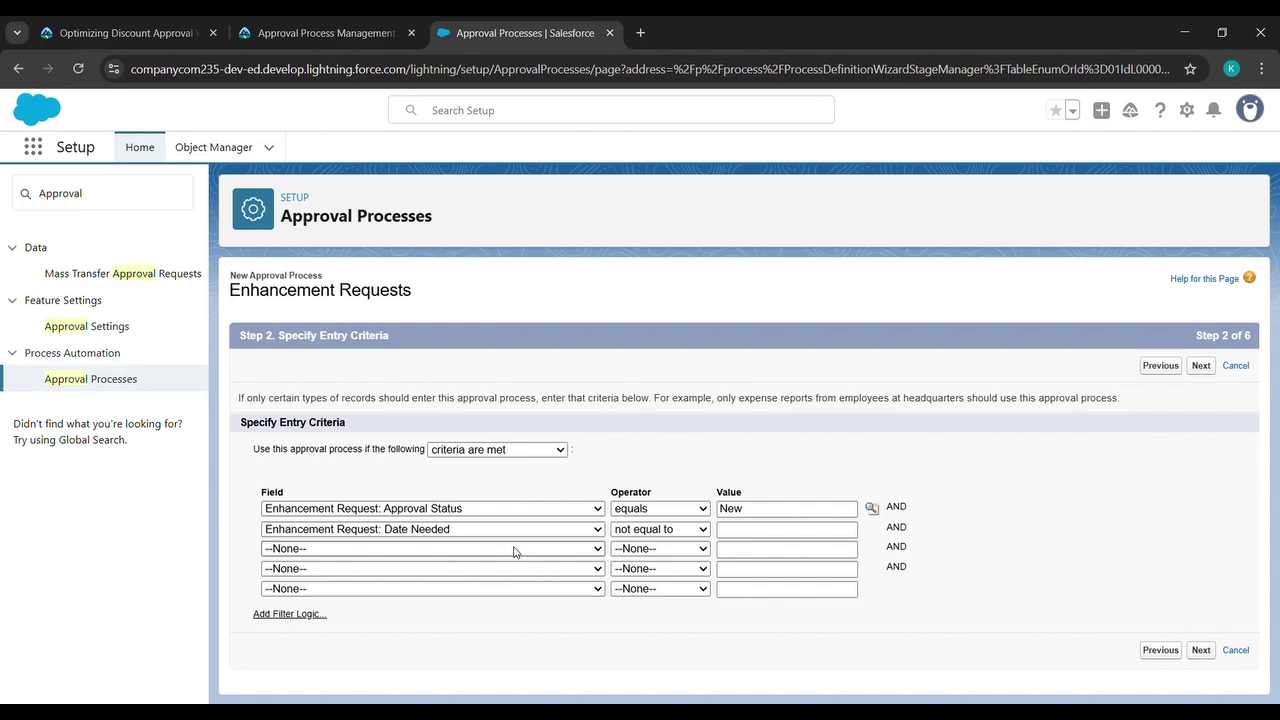
Add criteria requiring Description, Priority and Type to be not equal to blank, then continue.
click(418, 278)
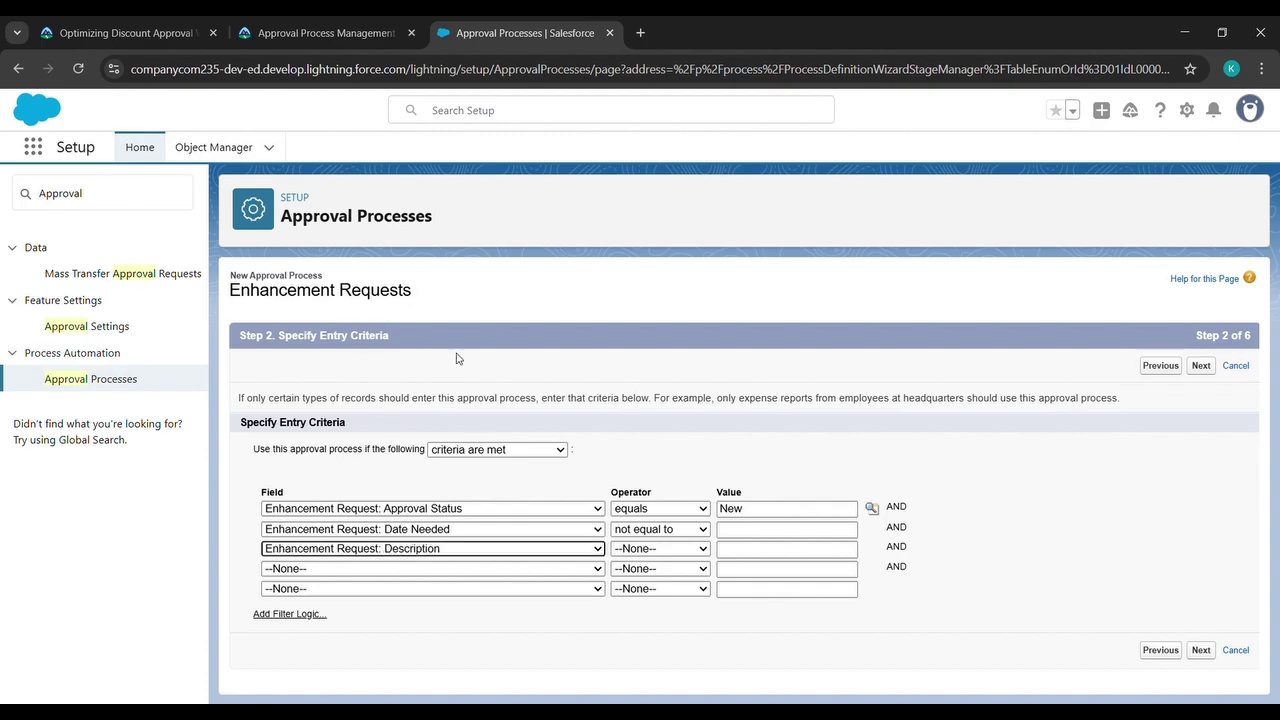
click(594, 571)
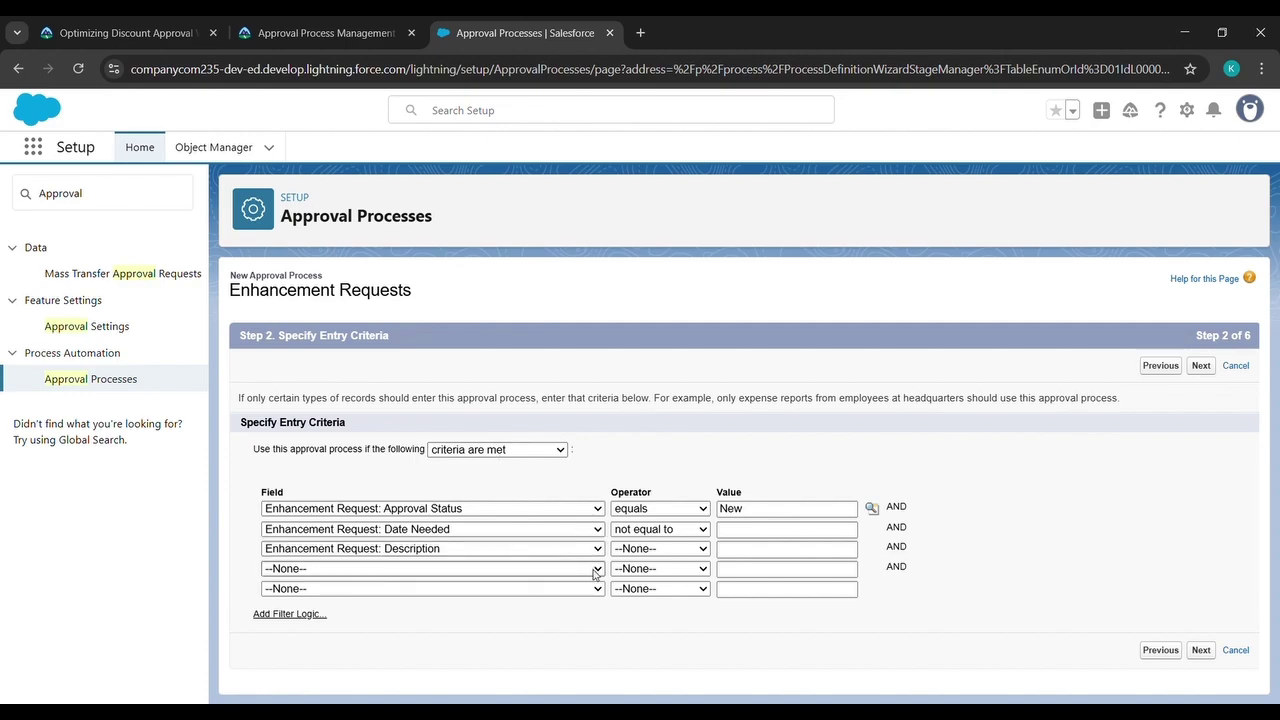
click(431, 354)
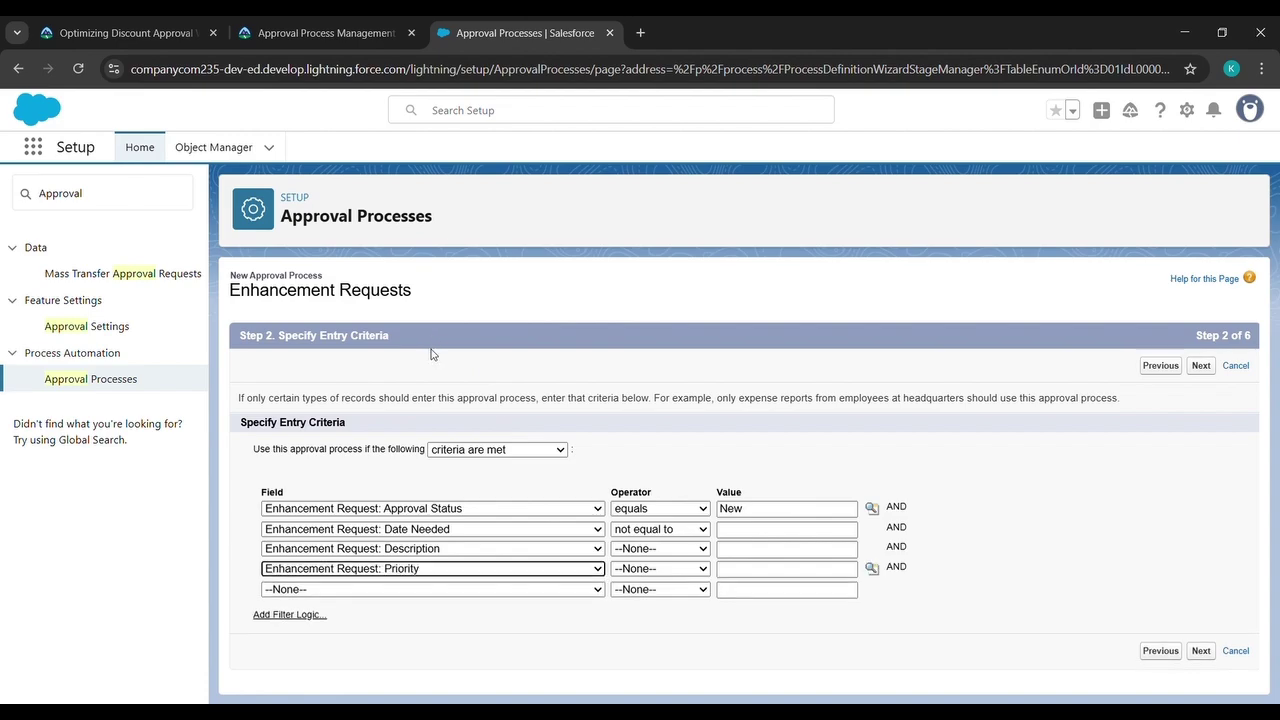
click(491, 591)
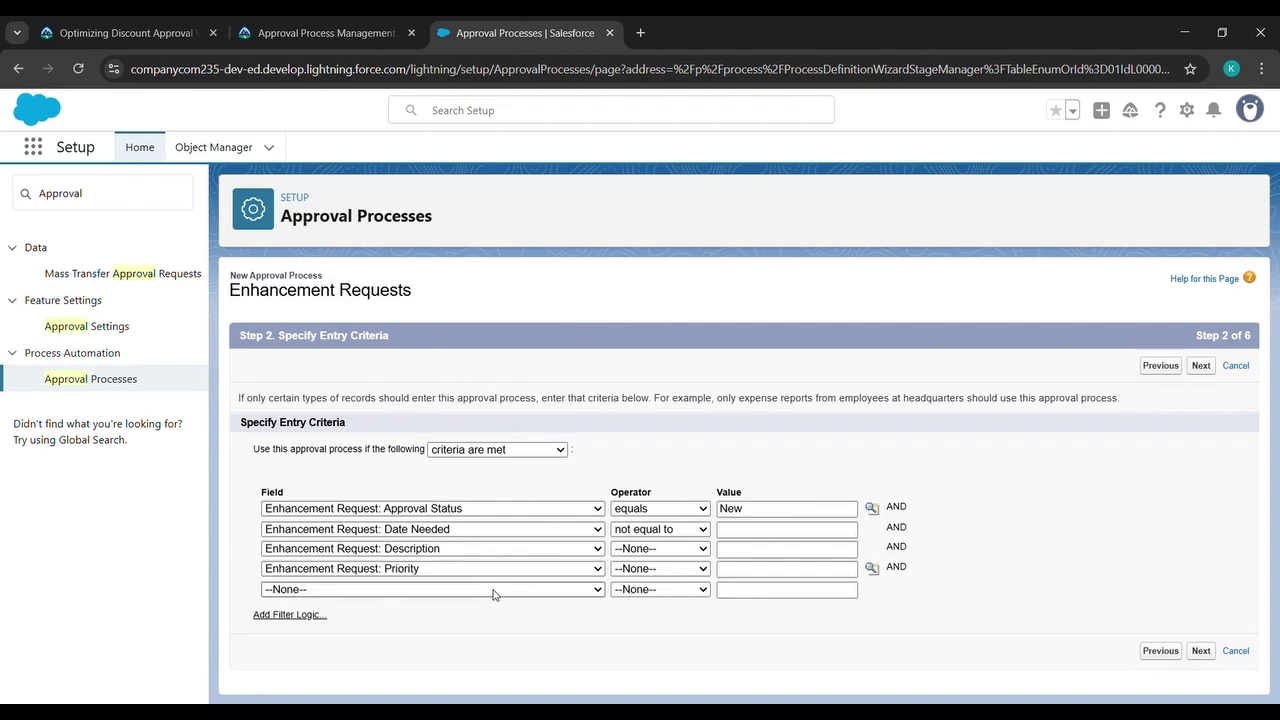
click(409, 475)
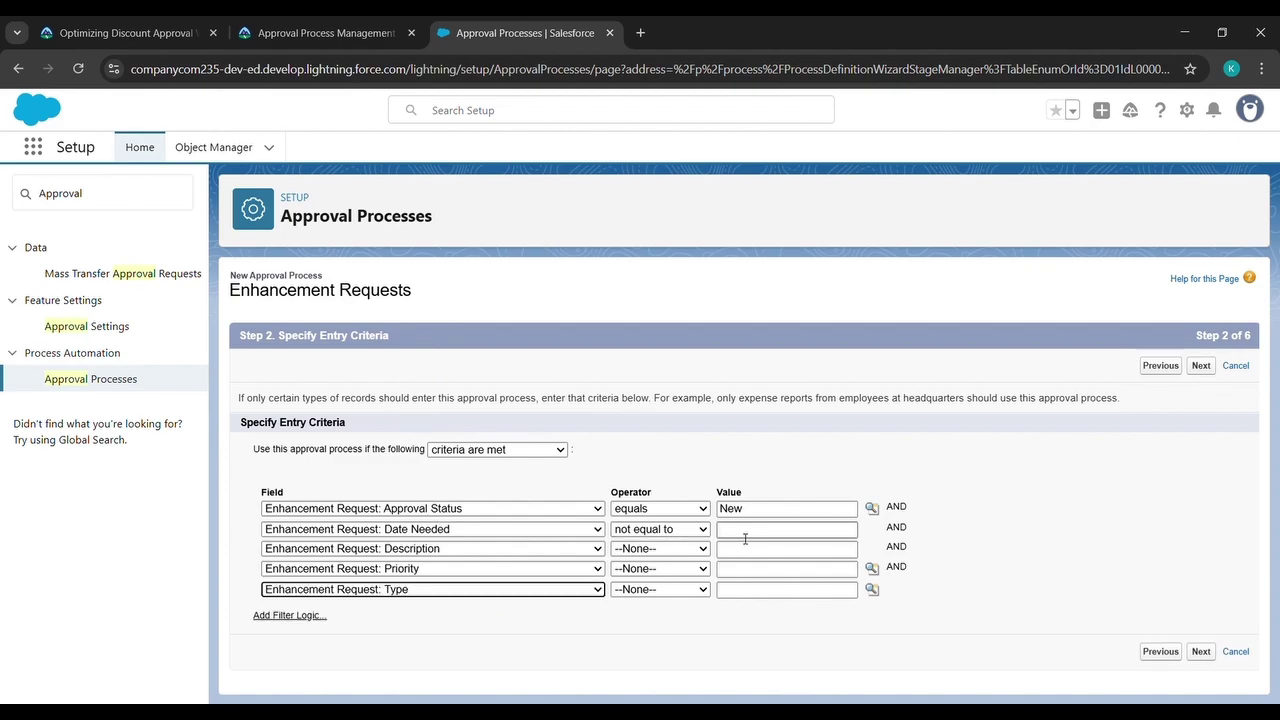
click(684, 557)
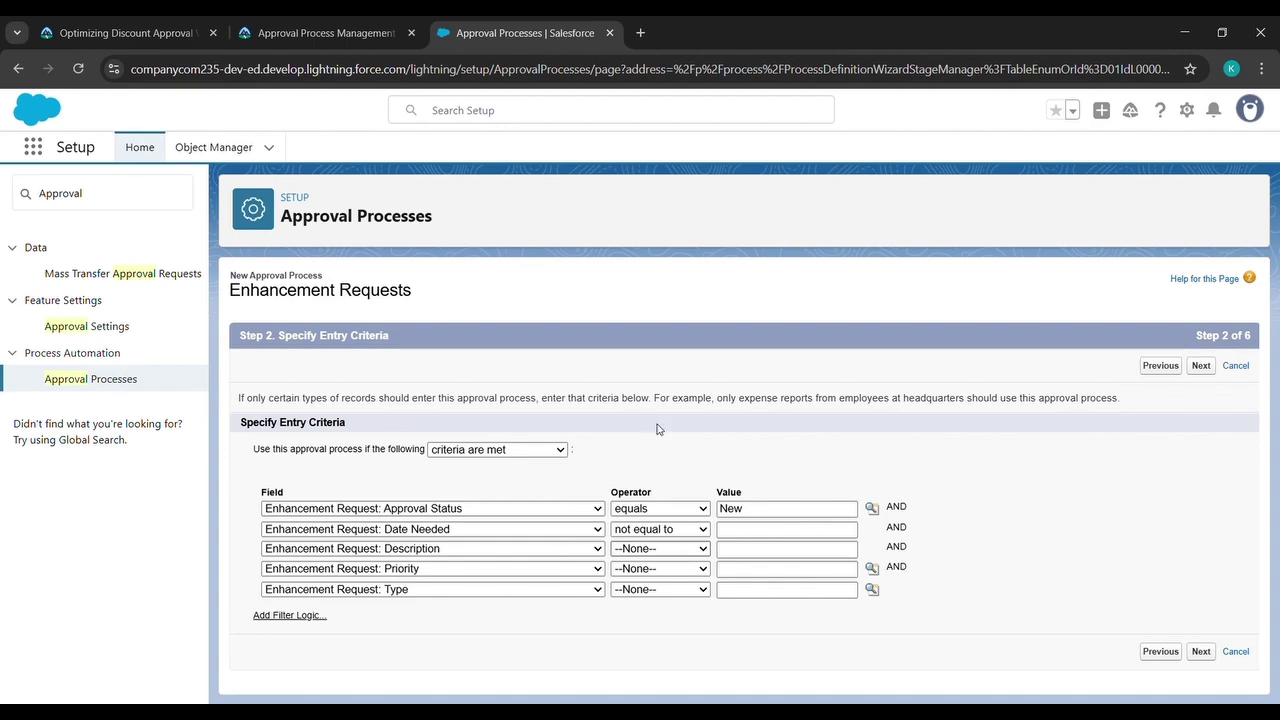
click(647, 474)
click(660, 570)
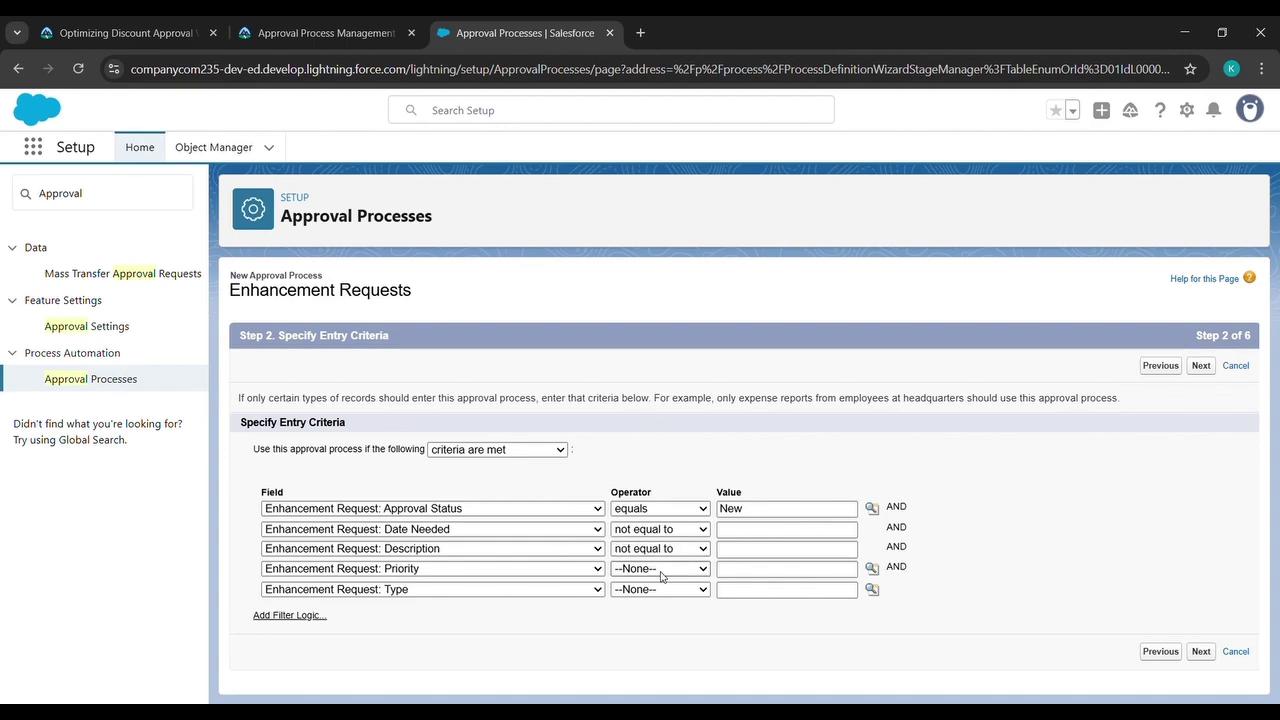
click(645, 417)
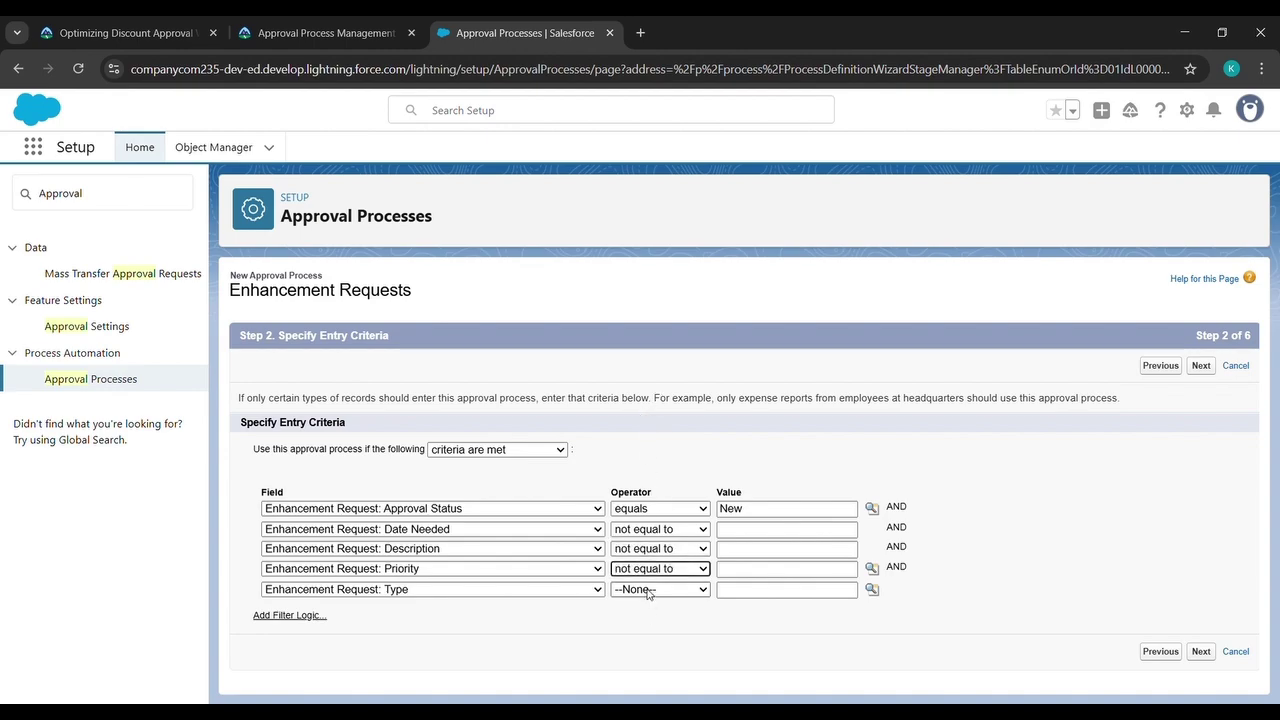
click(648, 596)
click(647, 441)
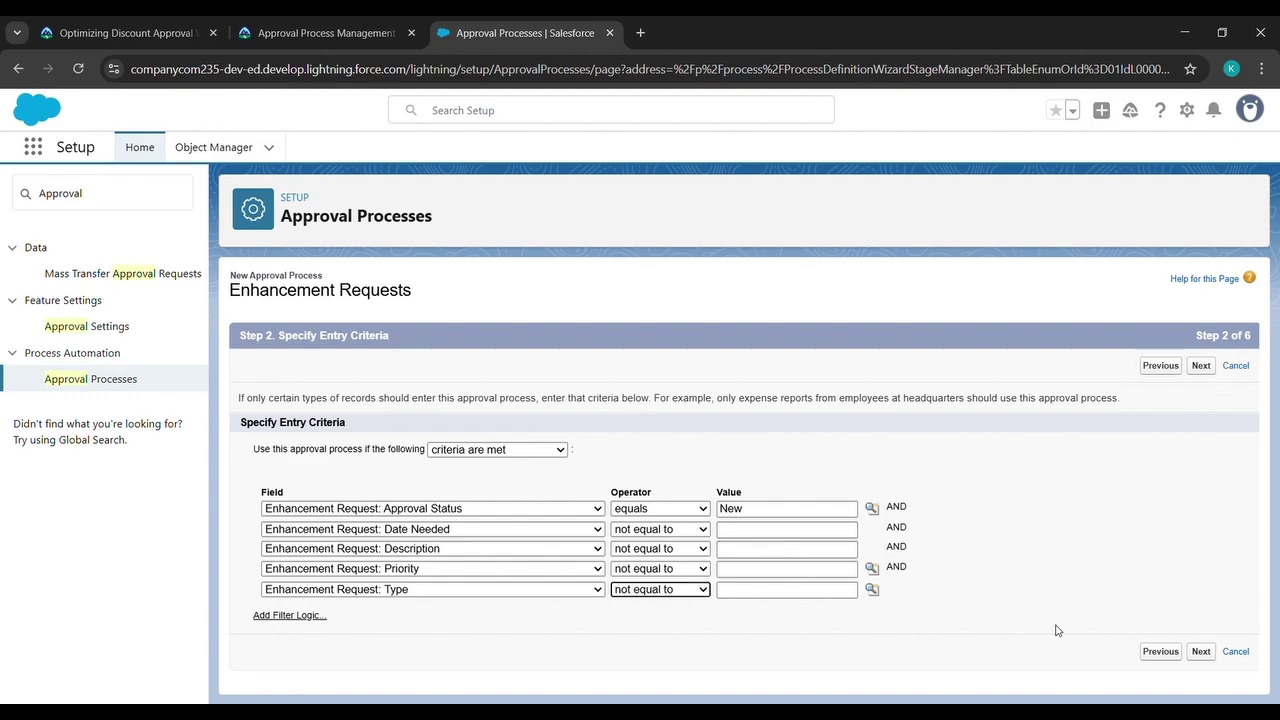
click(1201, 652)
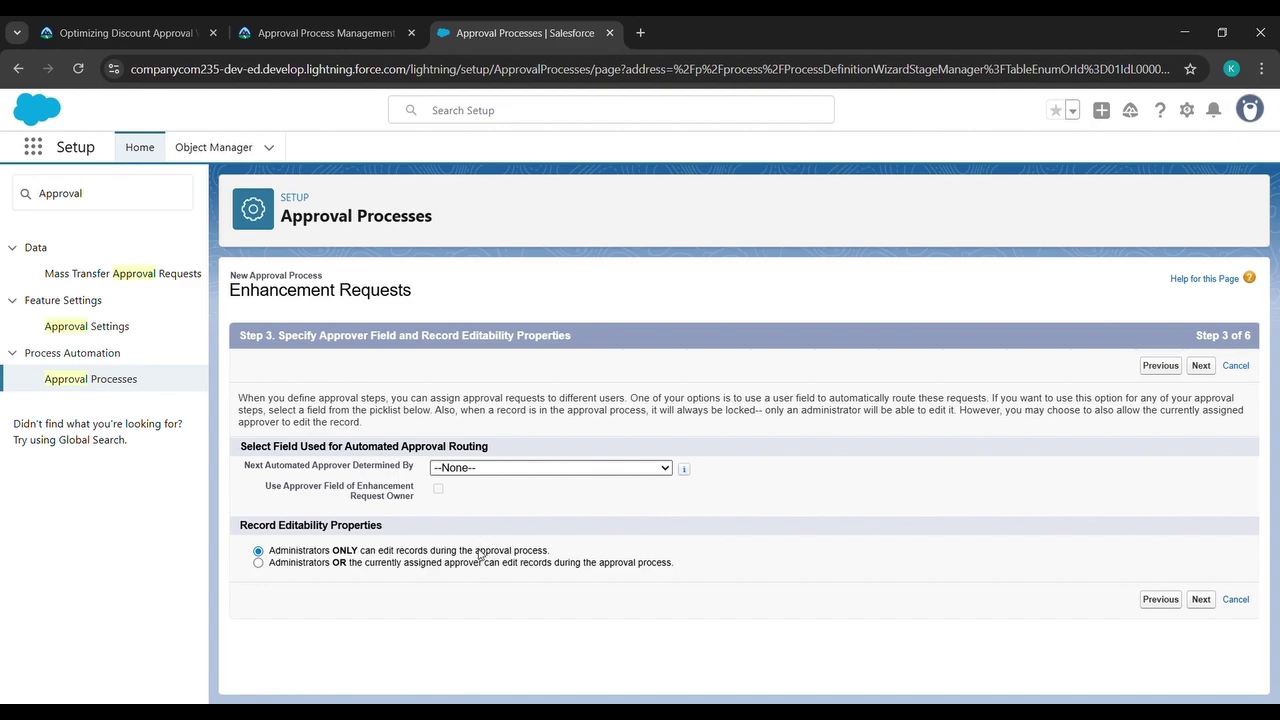
Route approvals to Manager and allow administrators or the assigned approver to edit locked records.
key(Down)
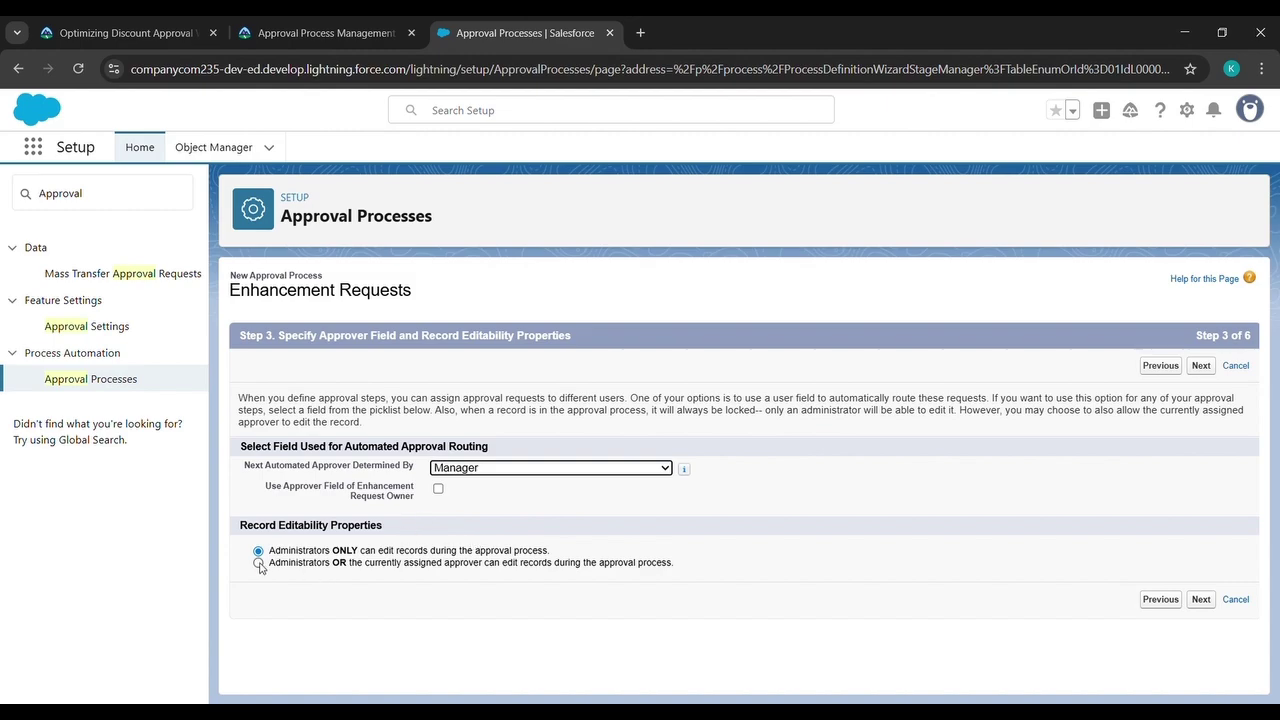
click(258, 563)
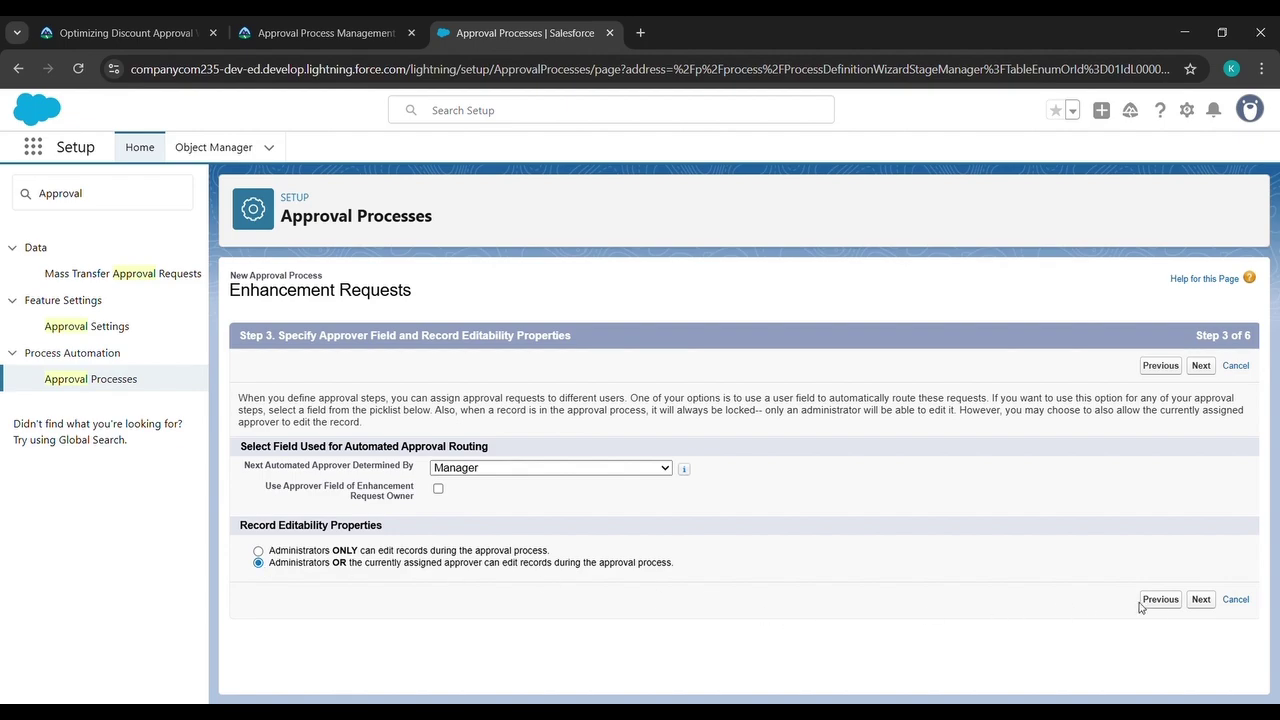
click(1200, 603)
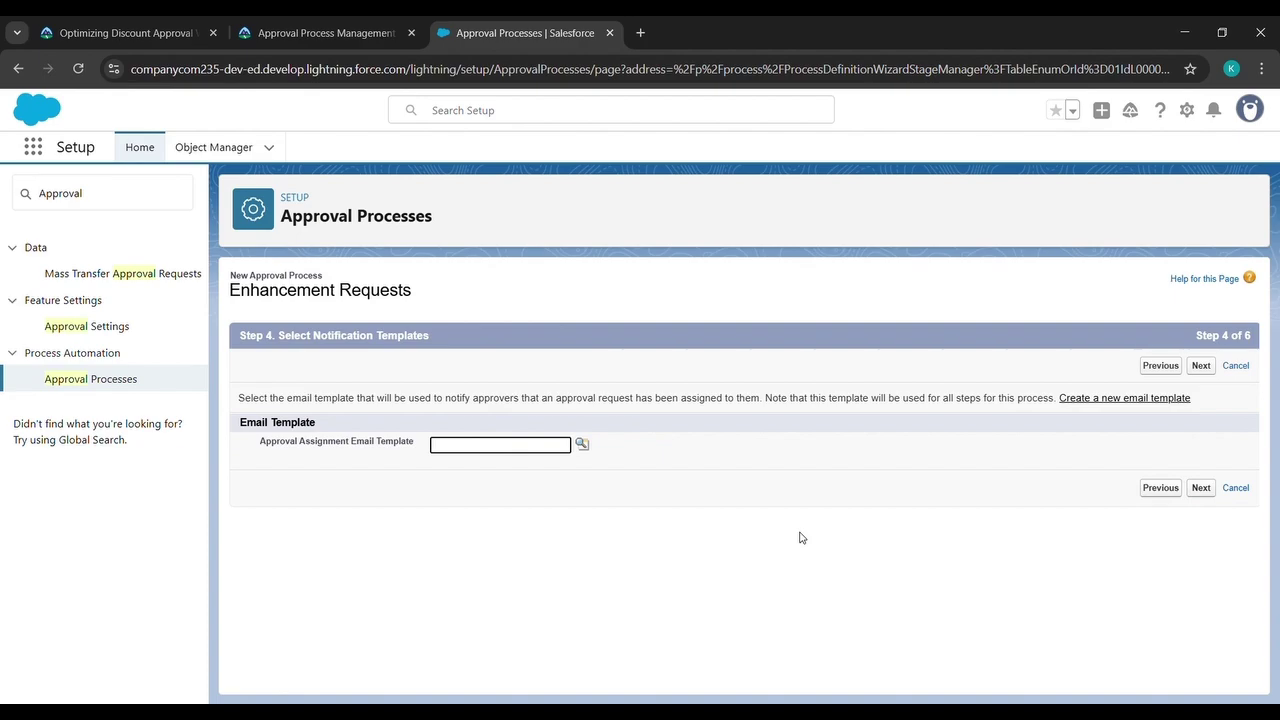
Choose the New Enhancement Request approval assignment email template and move to Step 5.
click(582, 446)
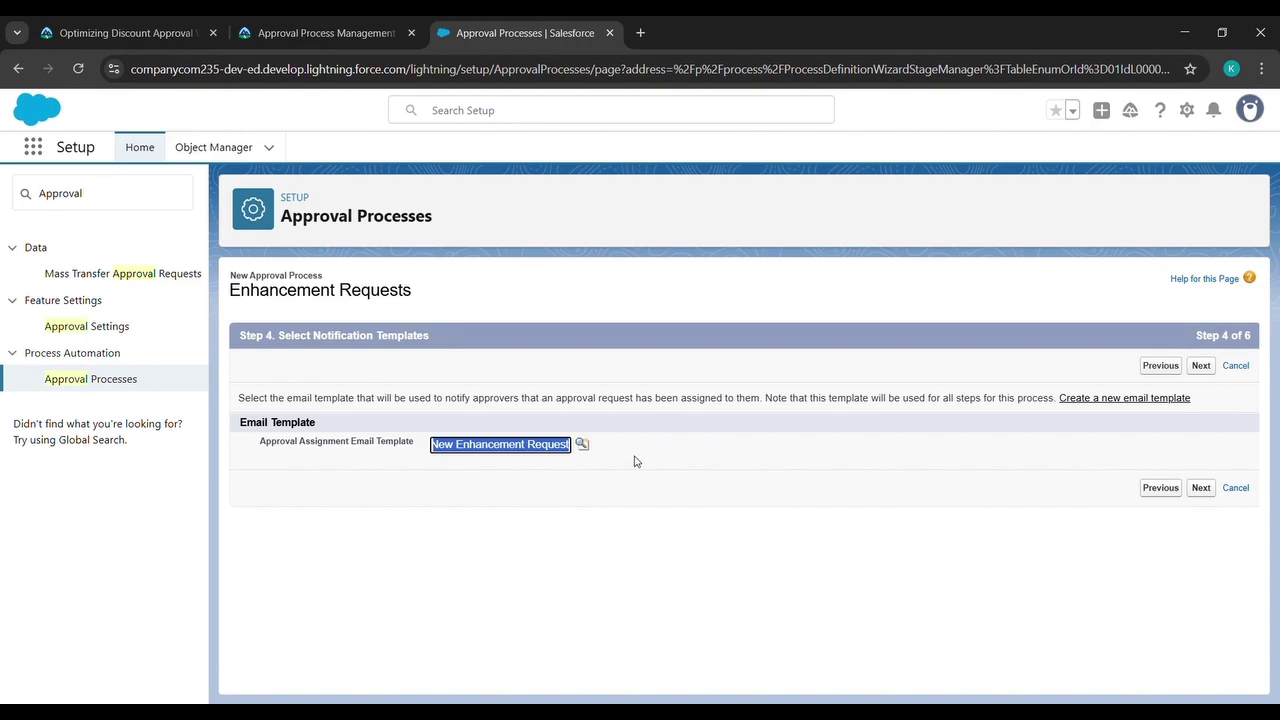
click(1206, 489)
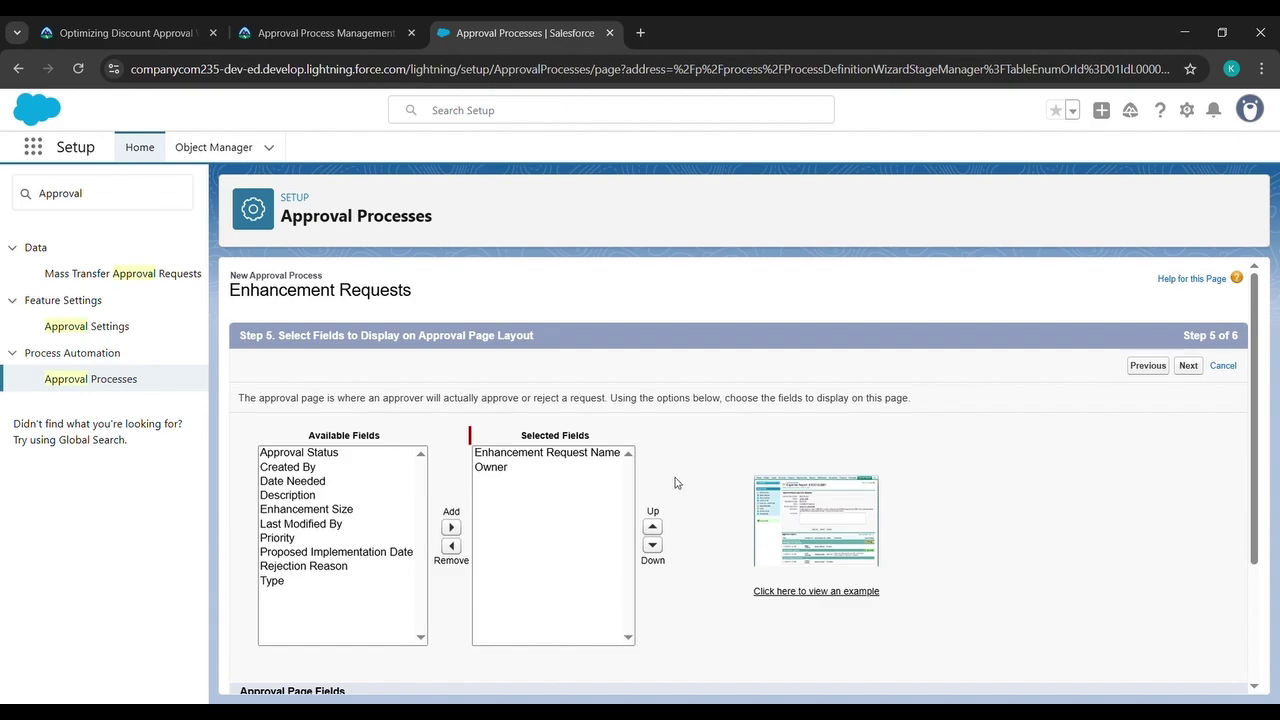
Add Date Needed, Description, Enhancement Size, Priority, Proposed Implementation Date and Type to Selected Fields.
click(323, 484)
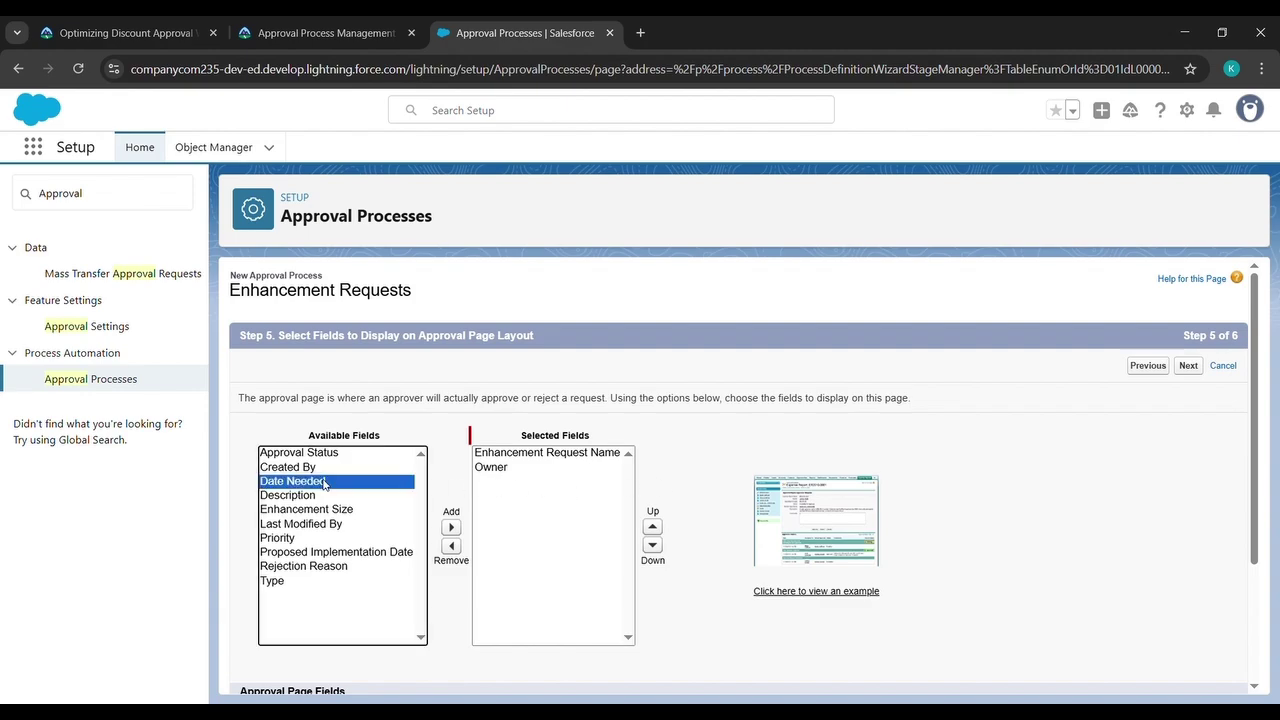
click(452, 529)
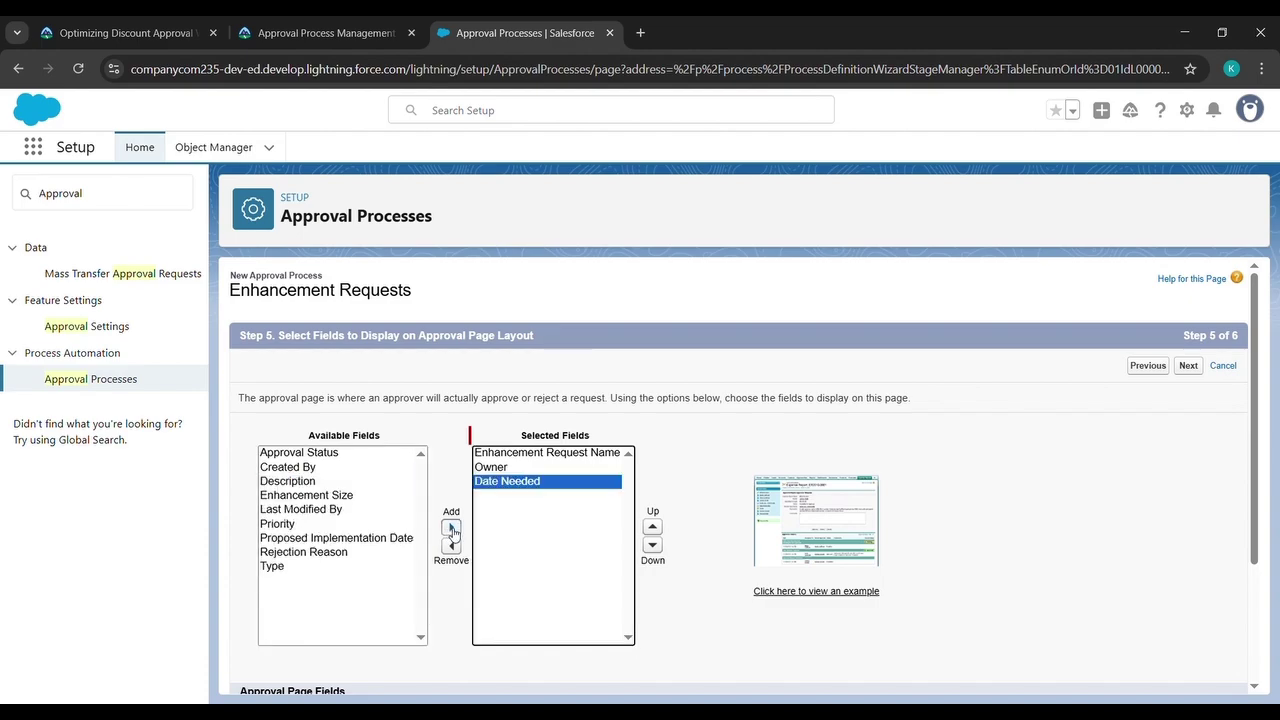
click(318, 484)
click(452, 529)
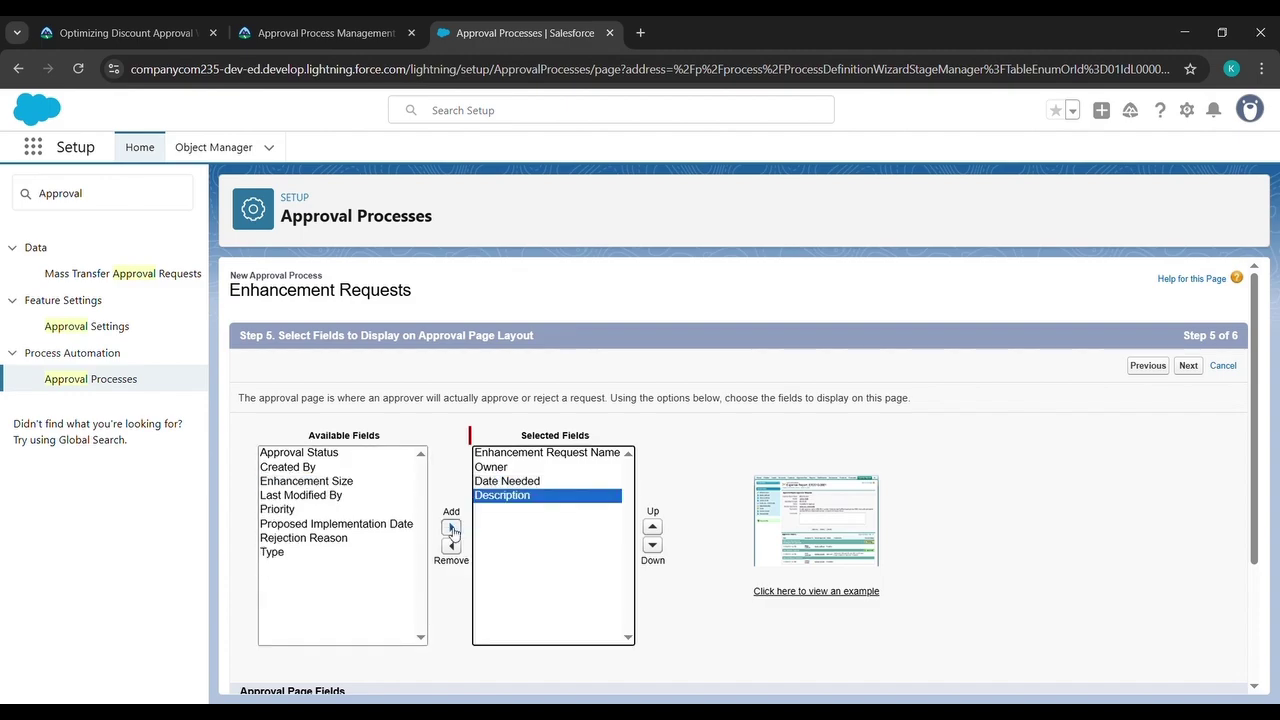
click(350, 481)
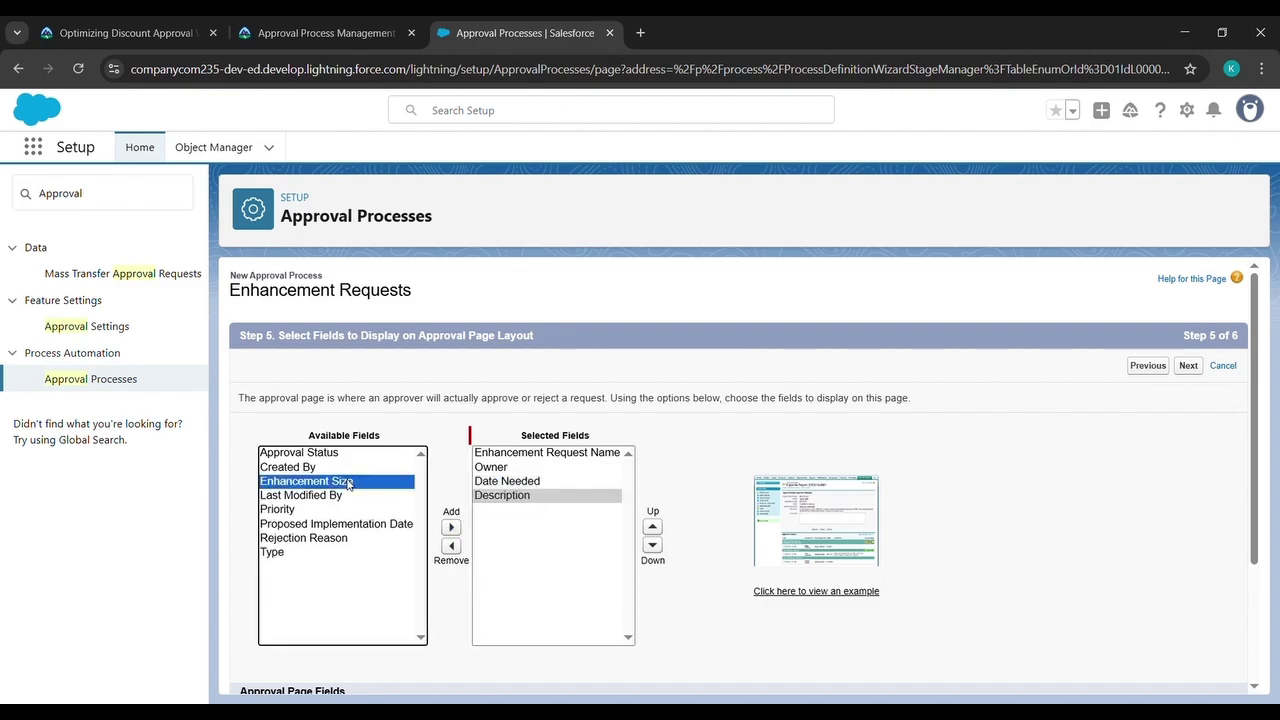
click(452, 528)
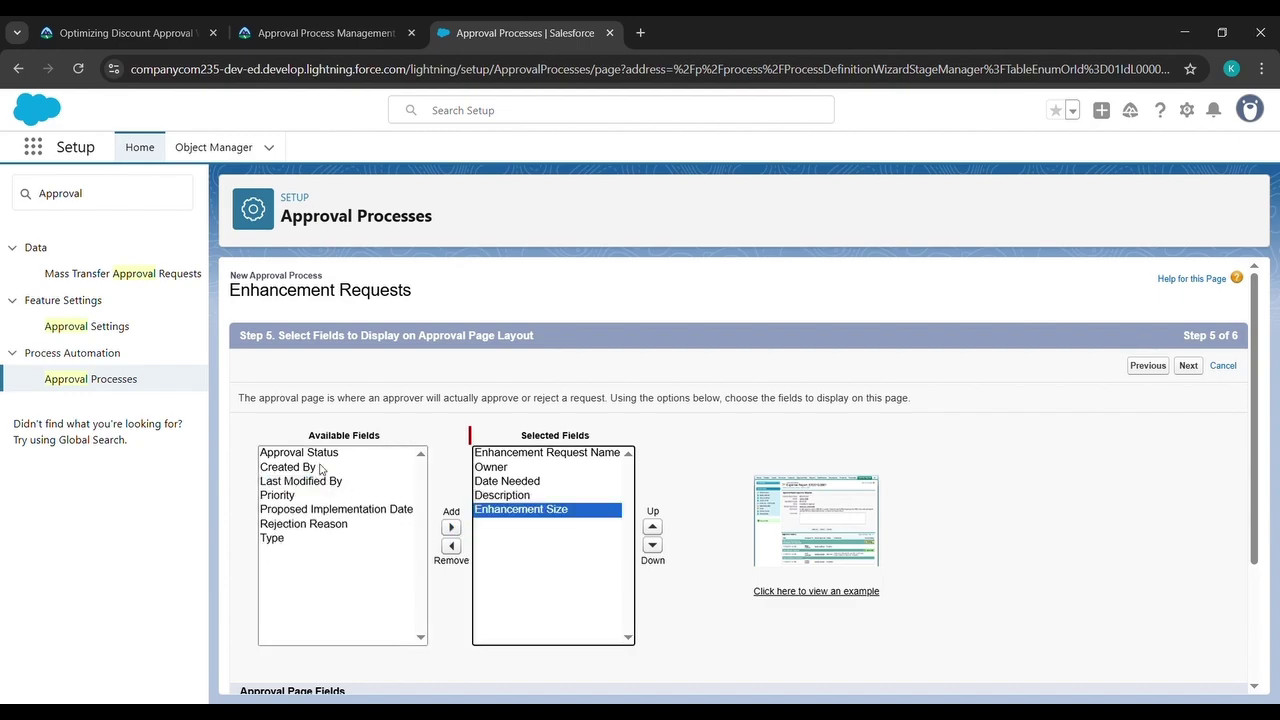
click(313, 497)
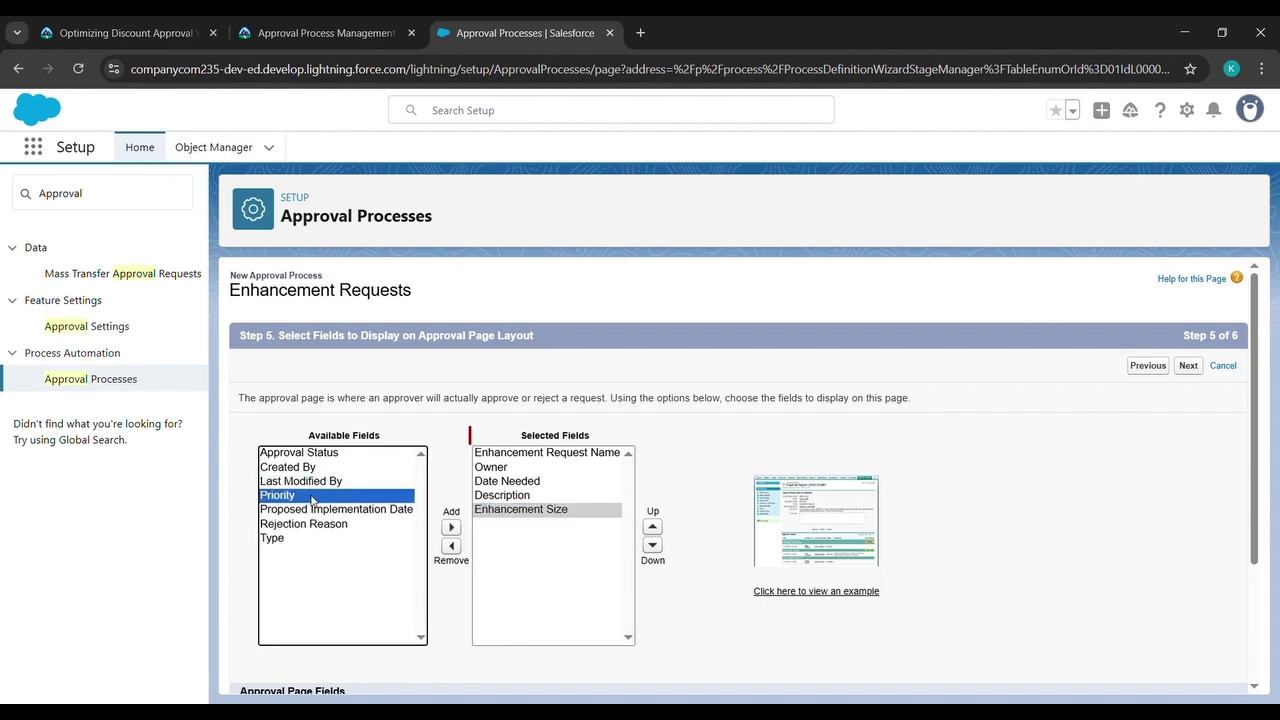
click(451, 529)
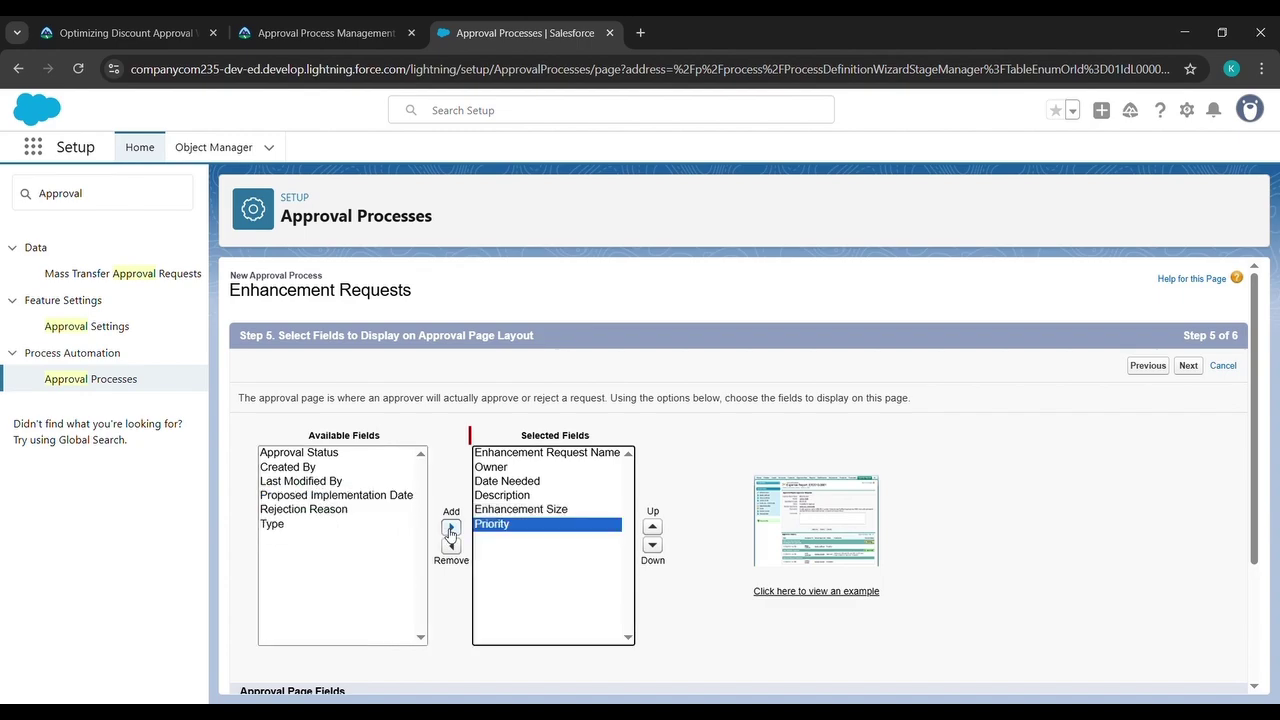
click(352, 497)
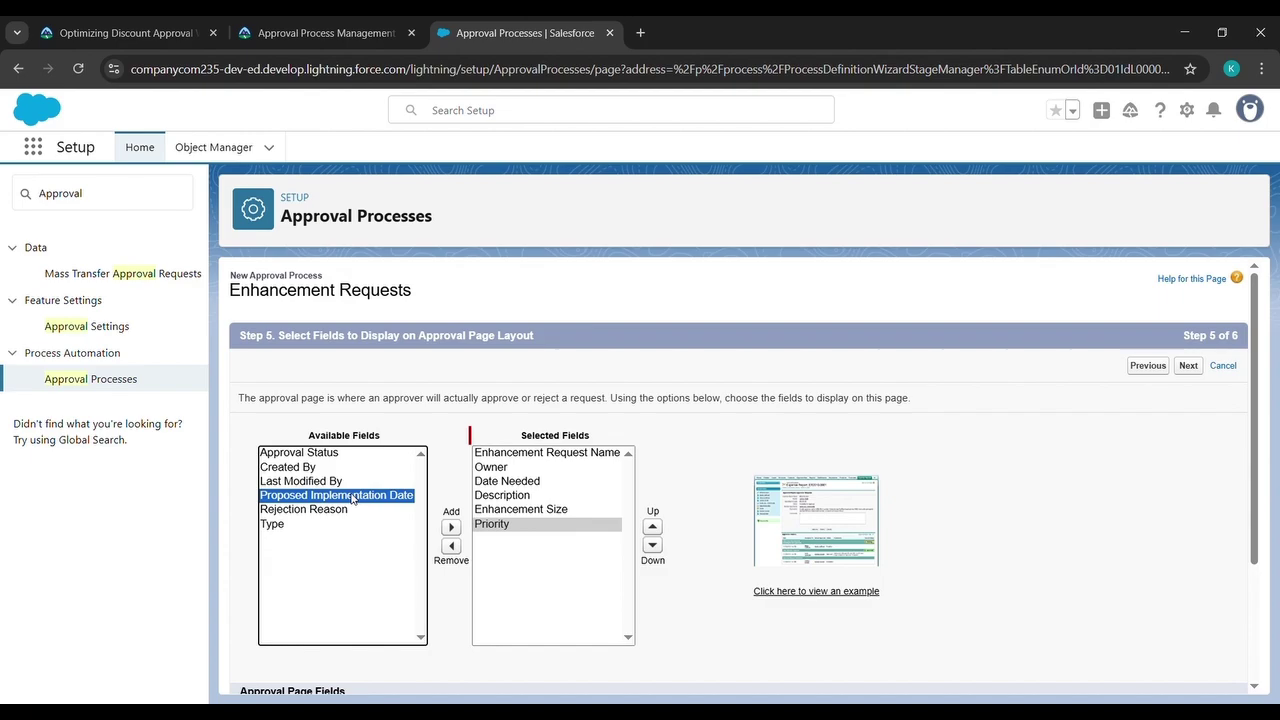
click(451, 527)
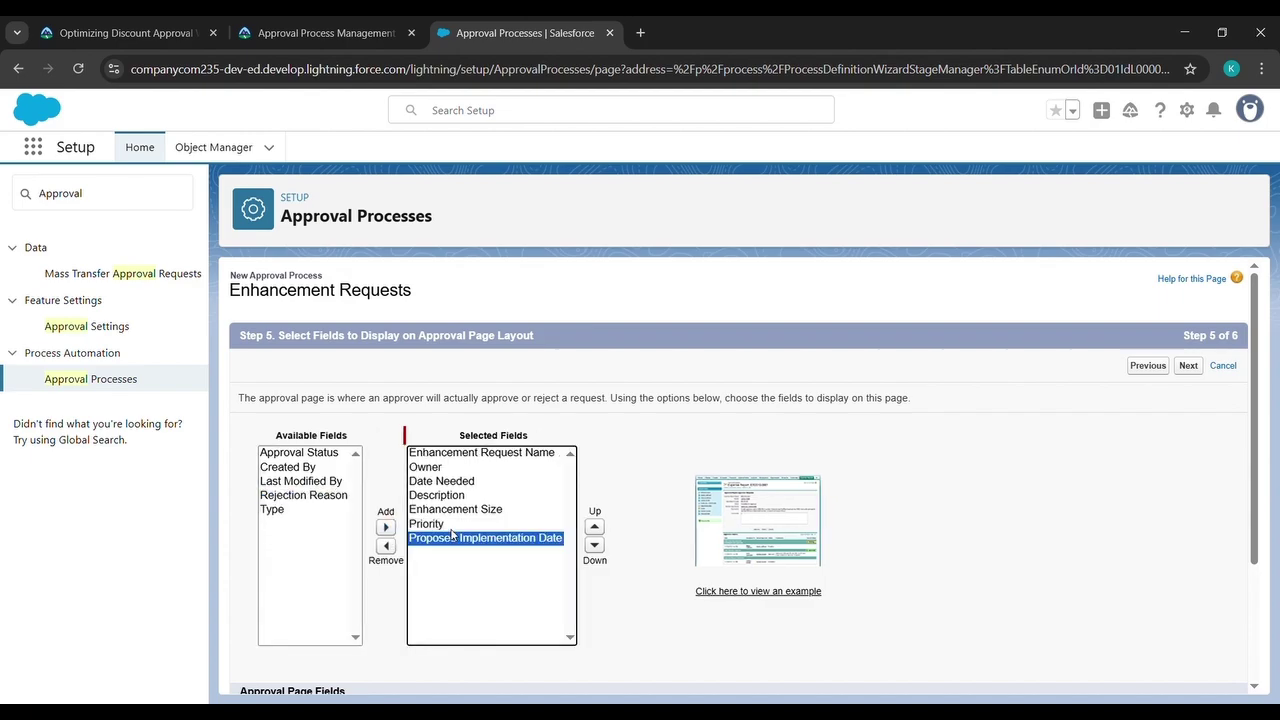
click(308, 511)
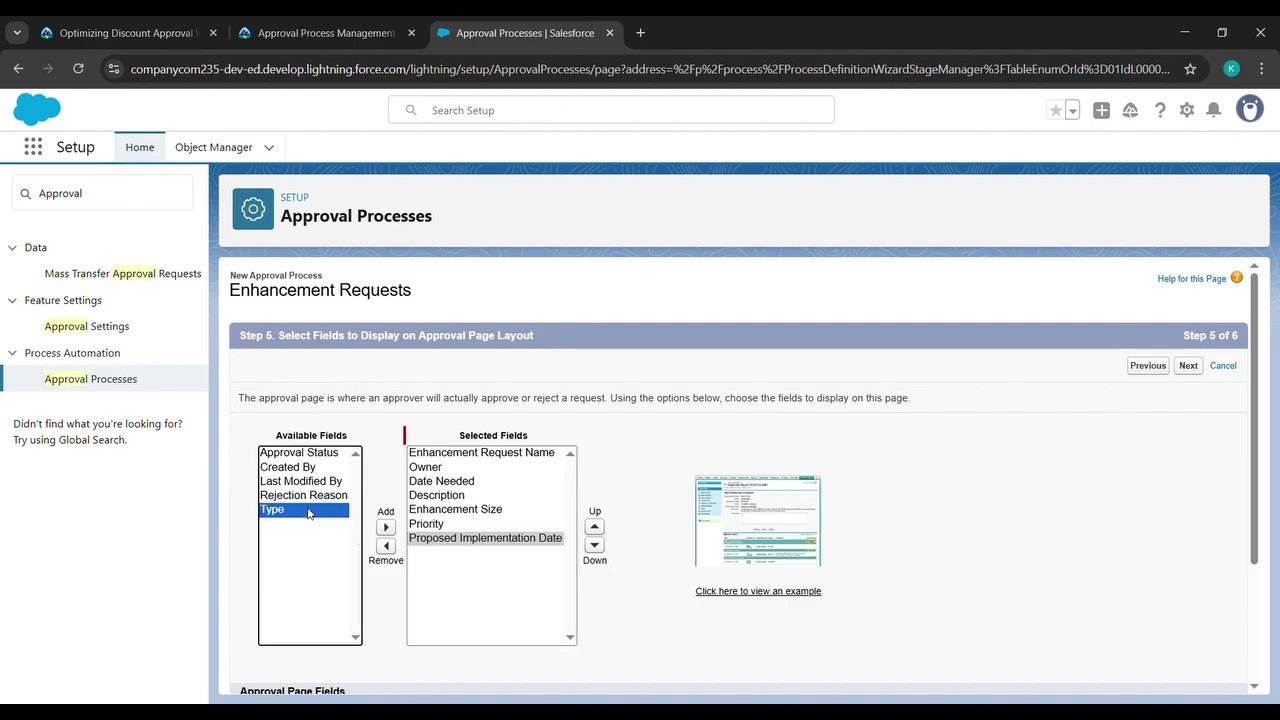
click(386, 527)
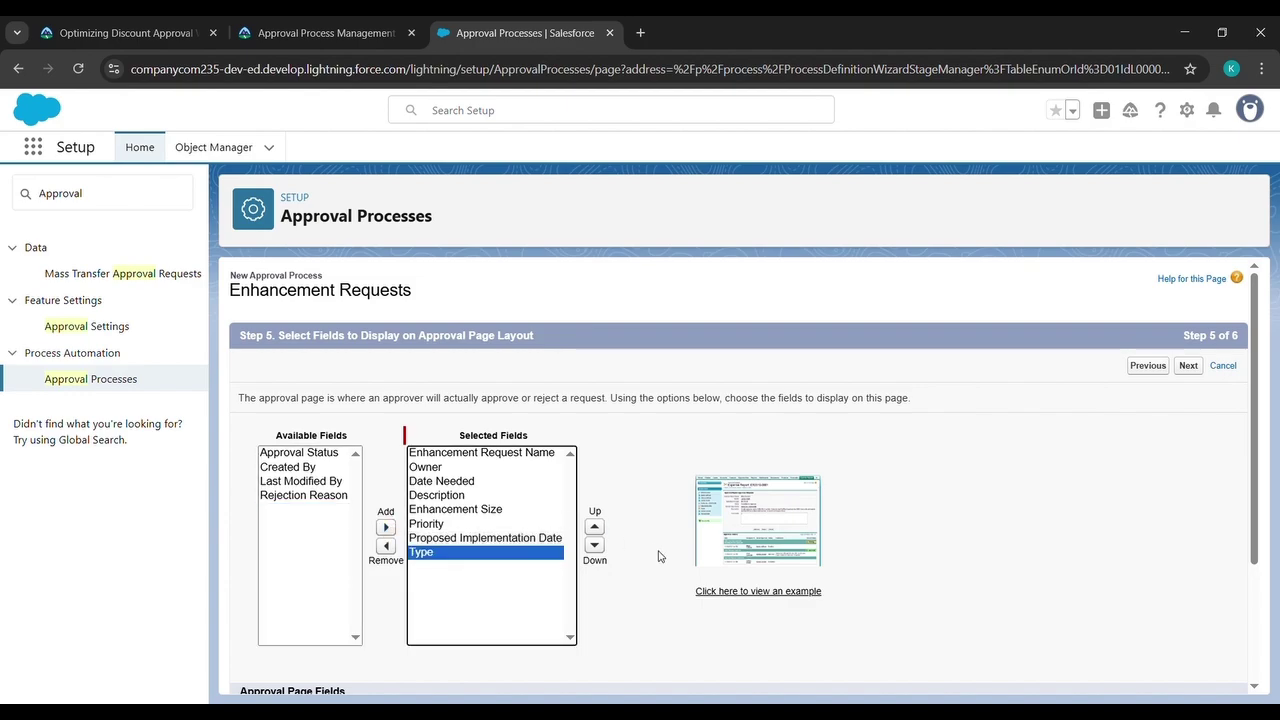
Display approval history information on the approval page and continue to Step 6.
scroll(660, 556, down, 3)
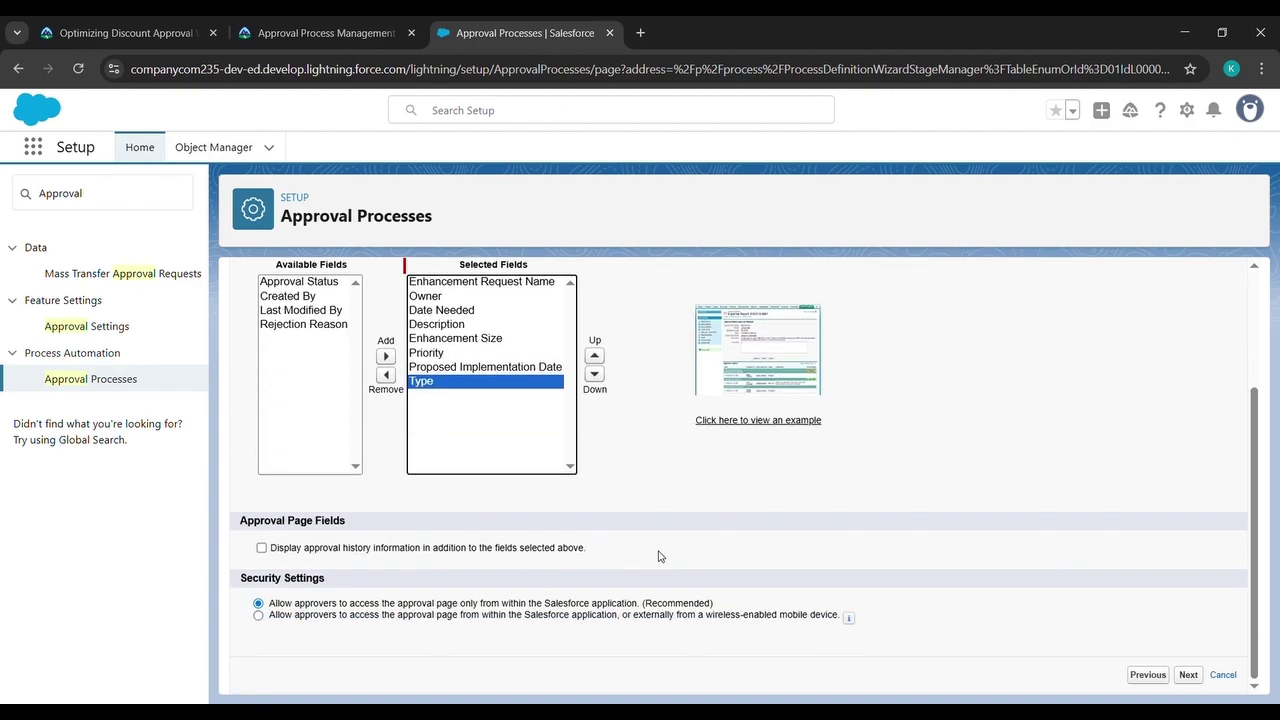
click(261, 548)
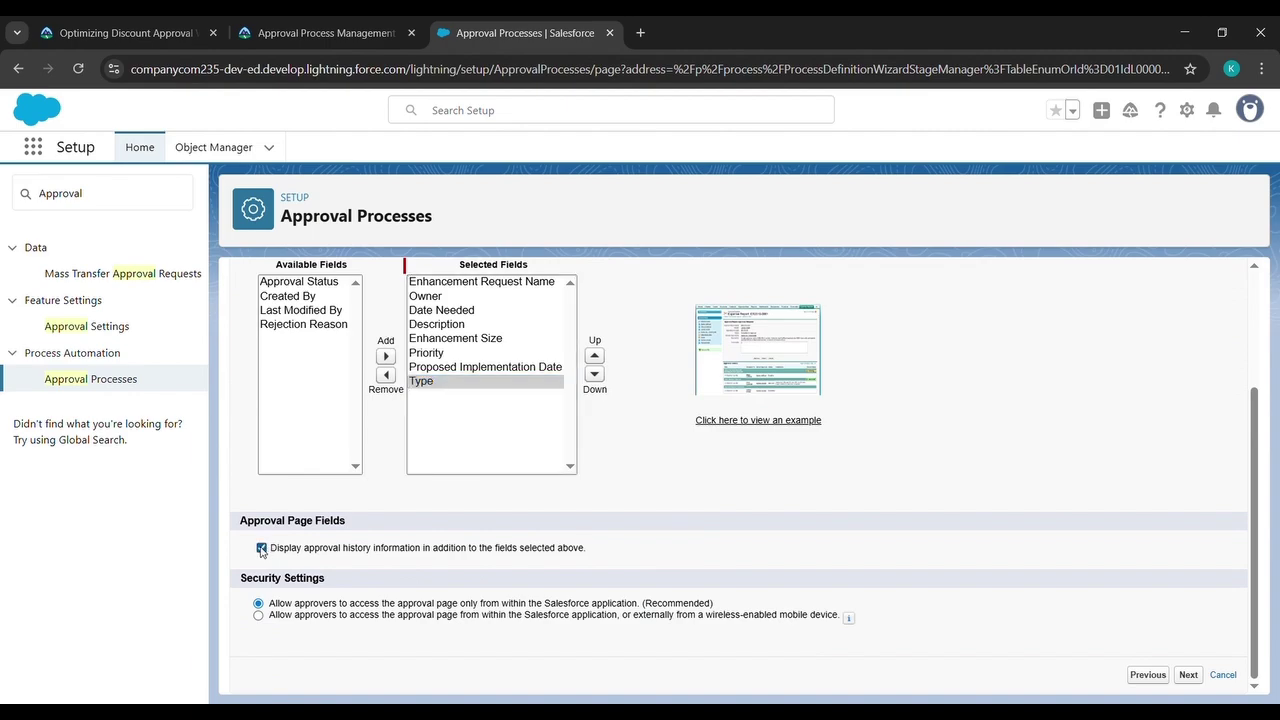
click(1190, 678)
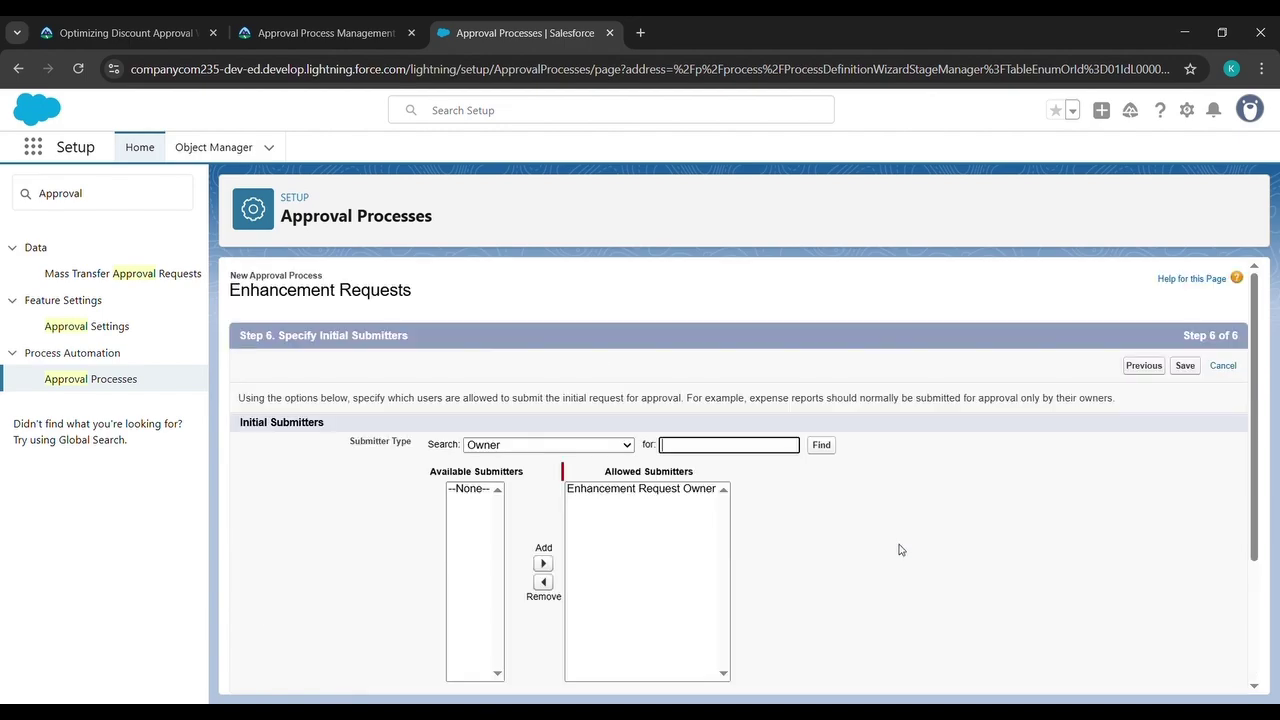
Allow submitters to recall approval requests and save the approval process.
scroll(900, 550, down, 2)
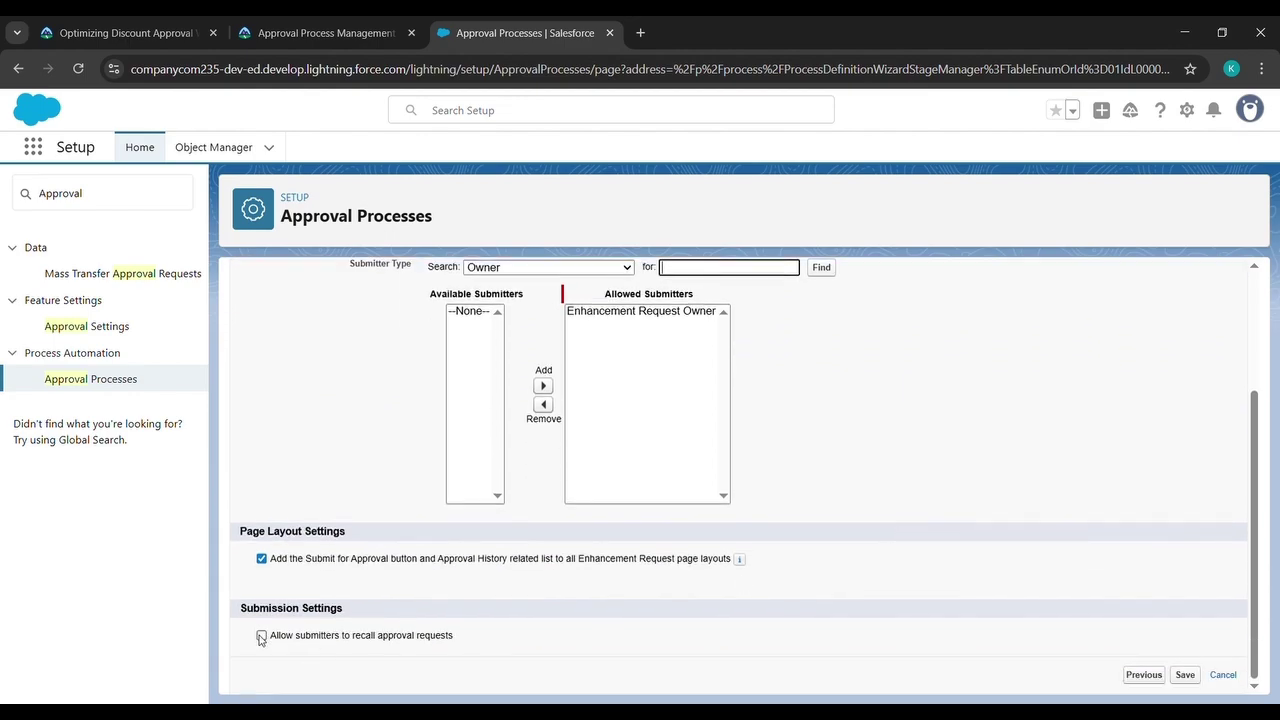
click(261, 637)
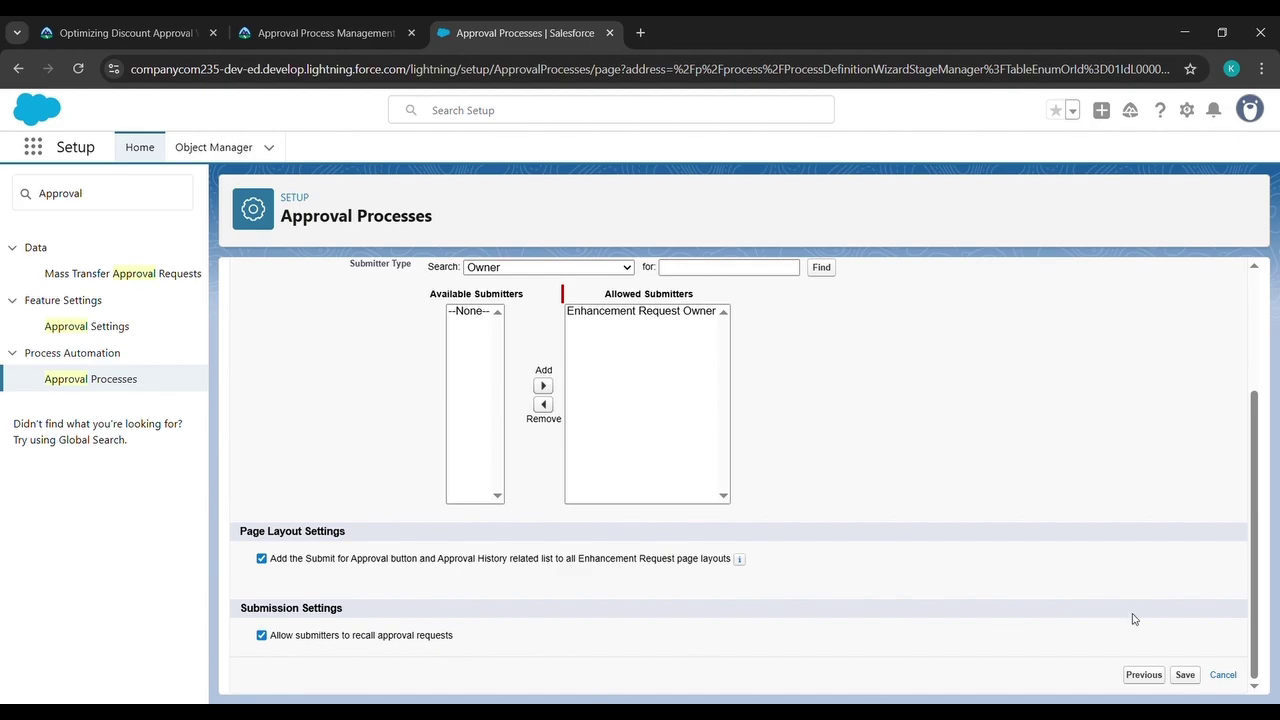
click(1186, 676)
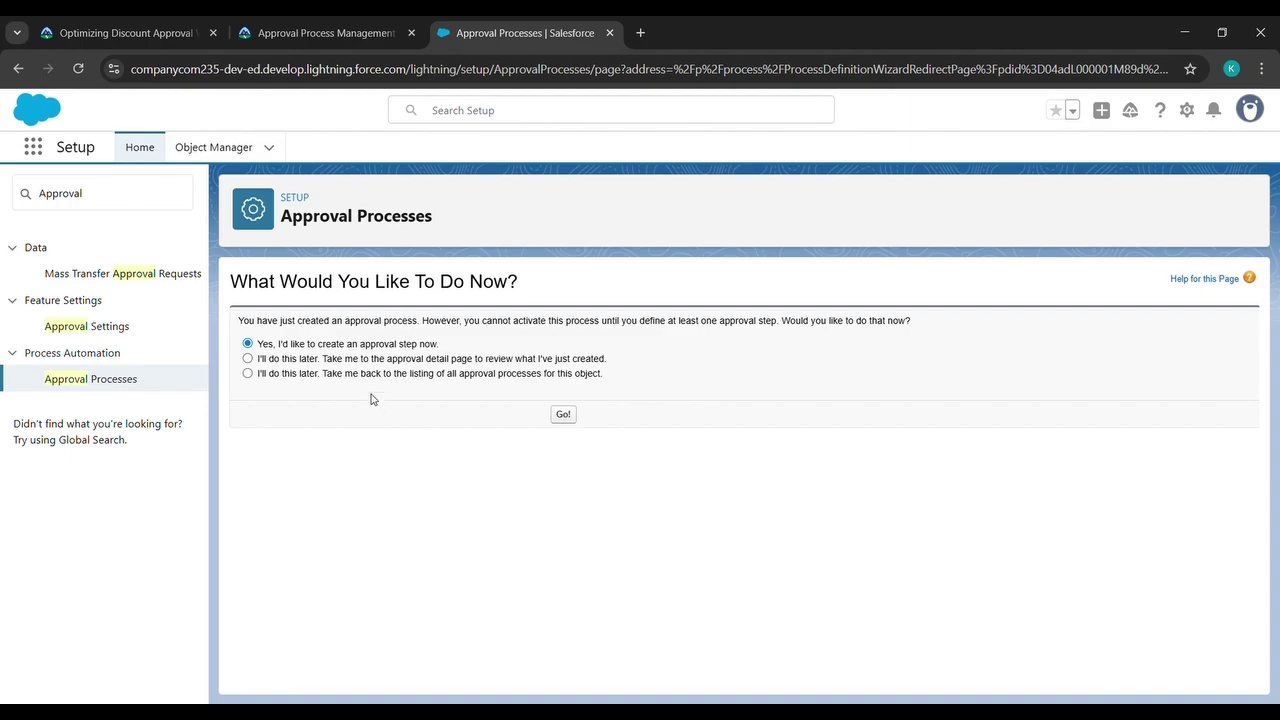
Skip creating an approval step and return to the Enhancement Request approval process listing.
click(248, 374)
click(564, 415)
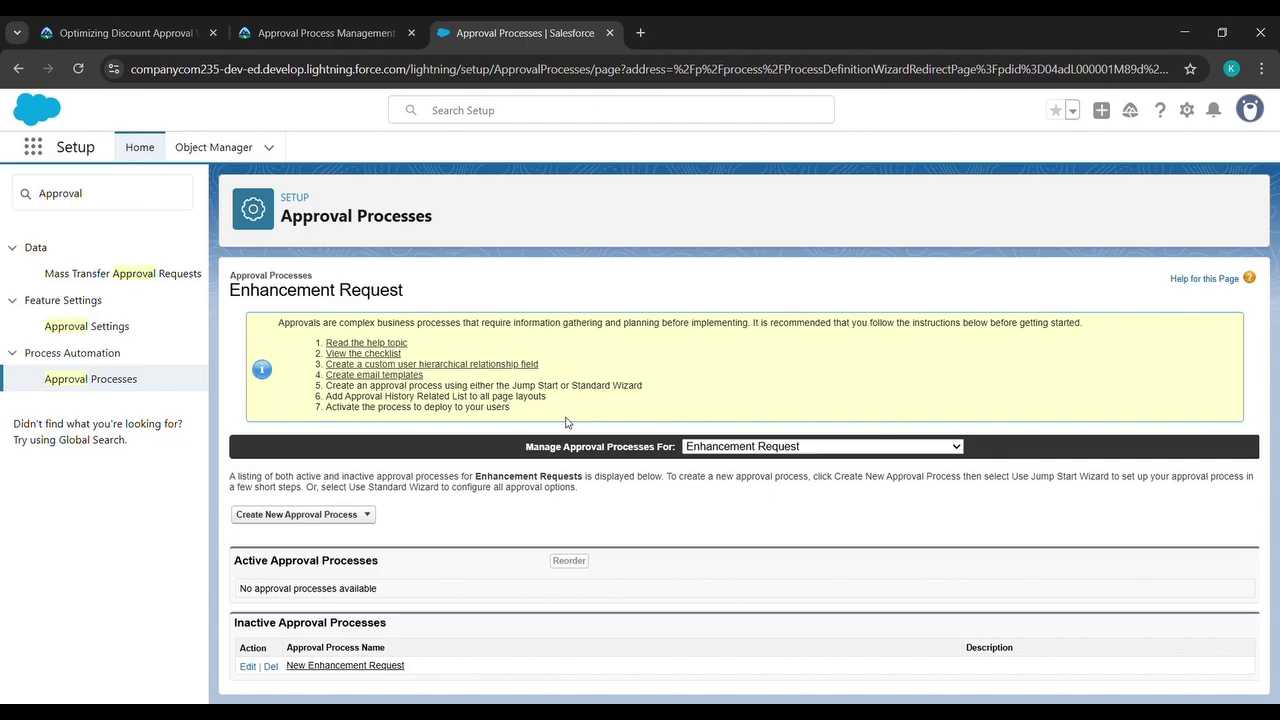
scroll(600, 528, down, 3)
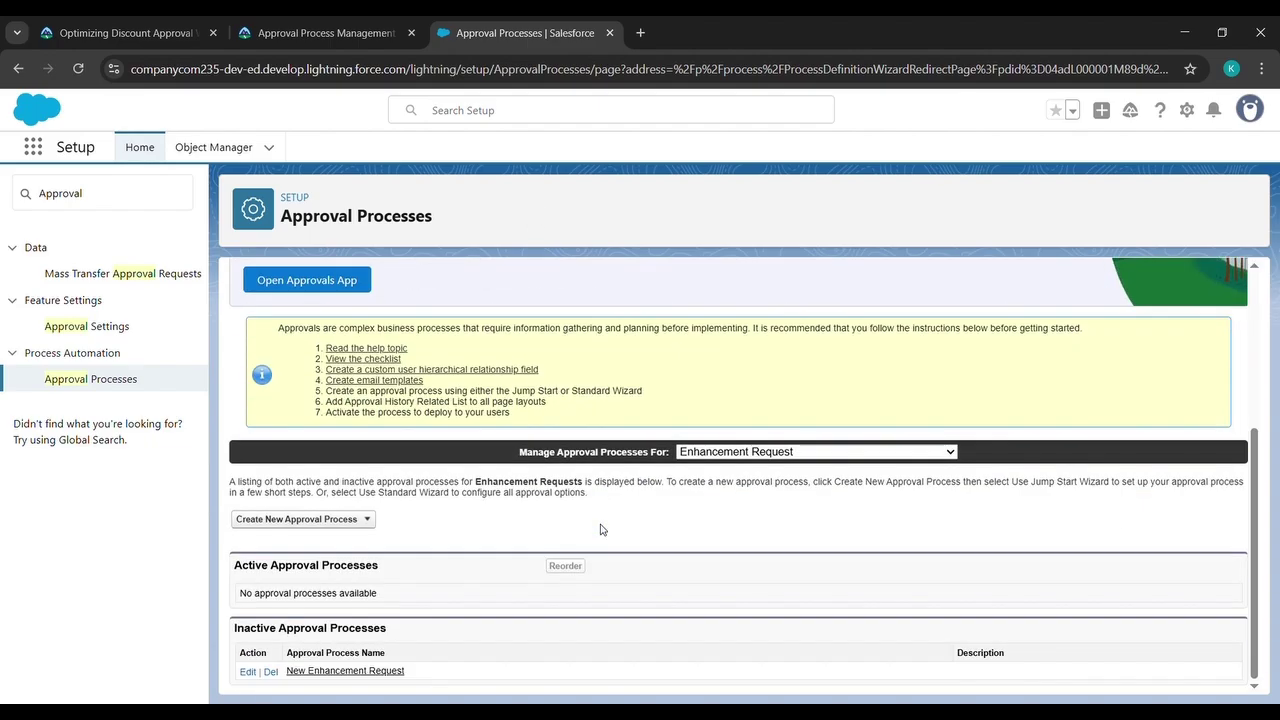
click(301, 21)
Run Check Challenge for challenge 1, Set up and create the approval process.
scroll(588, 475, down, 10)
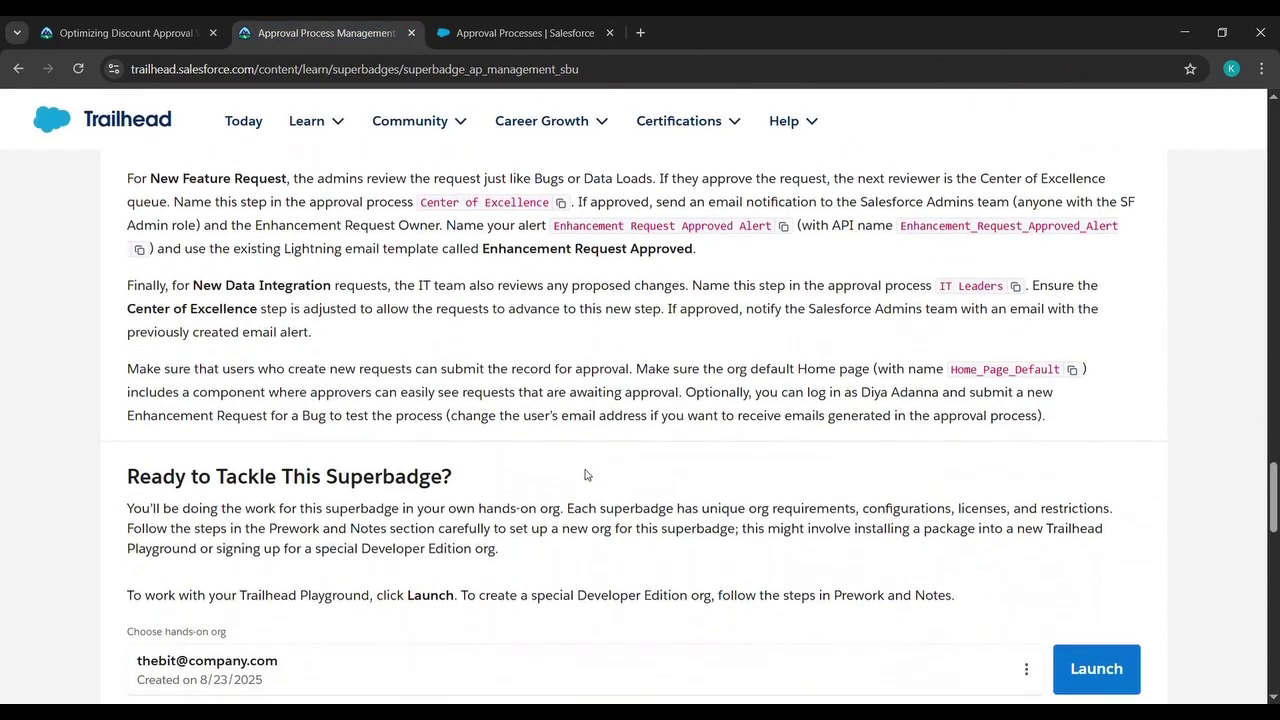
scroll(588, 475, down, 10)
scroll(585, 474, up, 12)
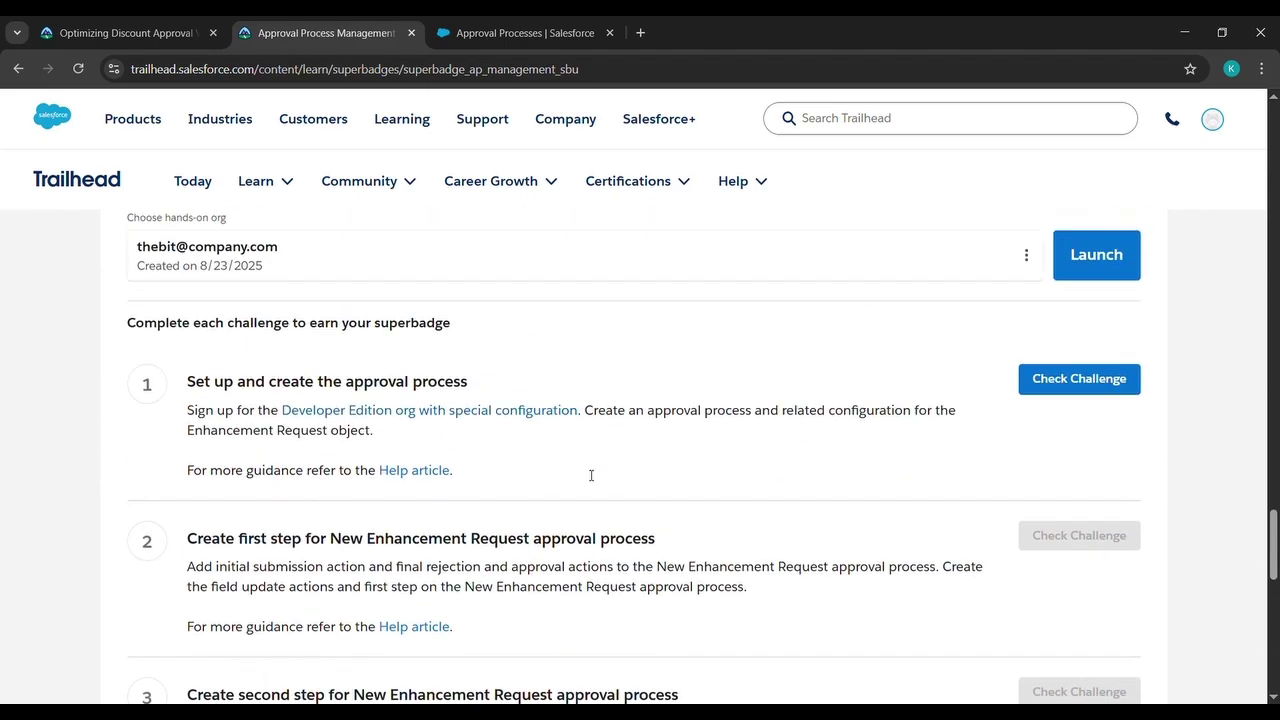
click(1112, 380)
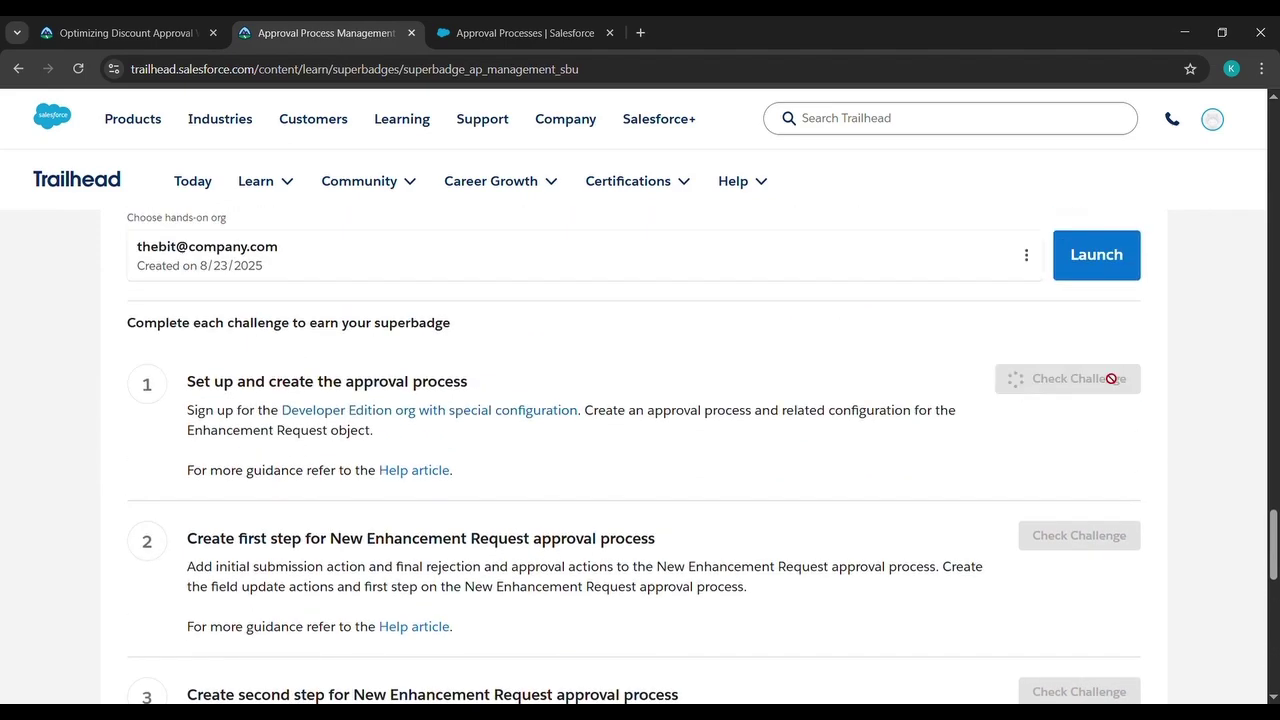